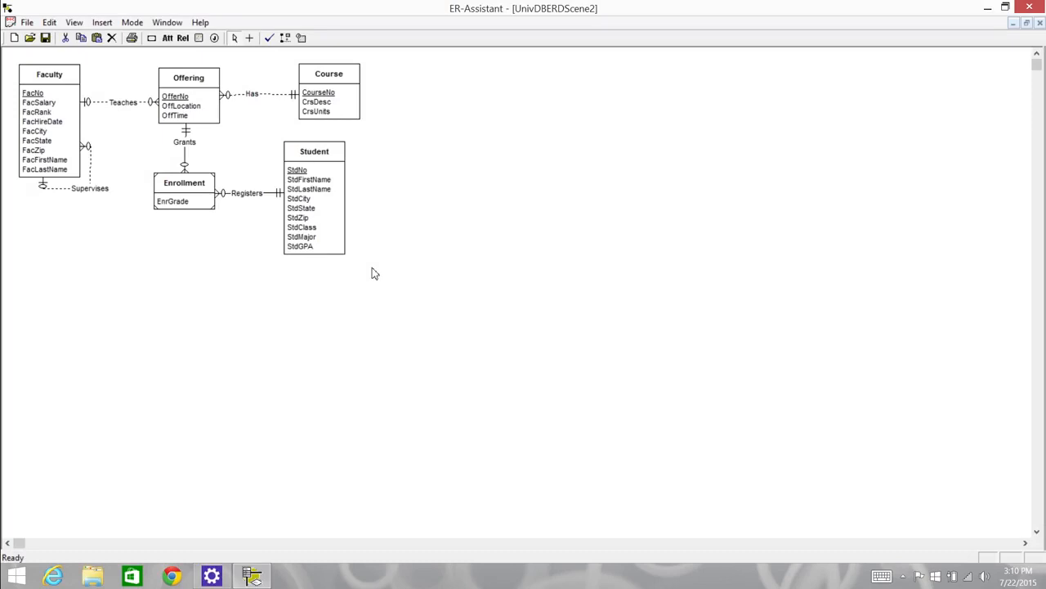
Examine the Course, Offering and Enrollment entities and the Has, Supervises and Registers relationships in the finished university diagram
{"action": "left_click", "coordinate": [333, 113]}
{"action": "left_click", "coordinate": [204, 112]}
{"action": "left_click", "coordinate": [250, 93]}
{"action": "left_click", "coordinate": [94, 189]}
{"action": "left_click", "coordinate": [185, 183]}
{"action": "left_click", "coordinate": [236, 193]}
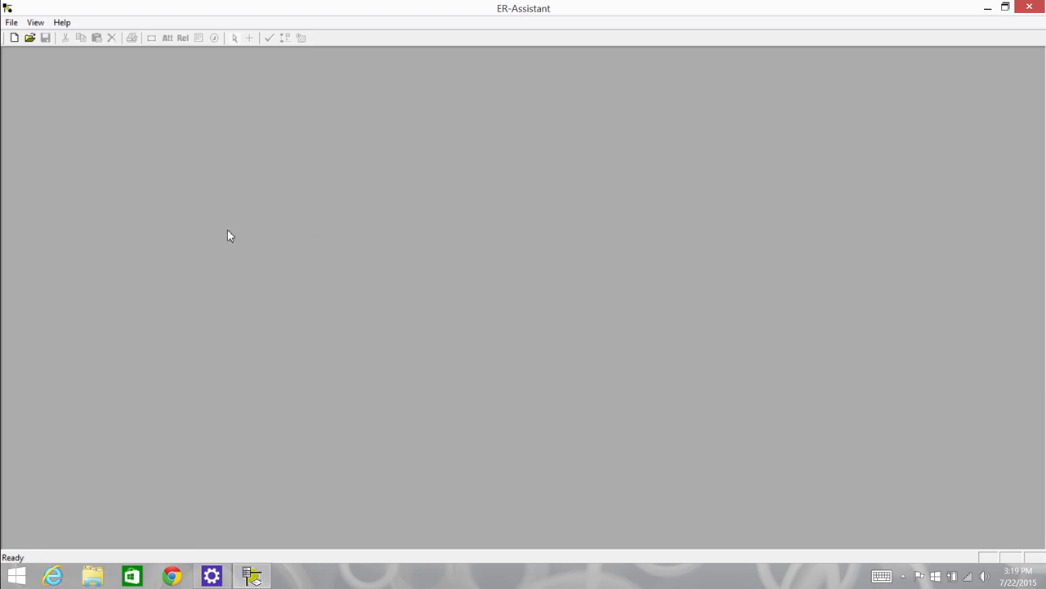
Start a new blank ER diagram and add a regular entity named Course
{"action": "left_click", "coordinate": [7, 25]}
{"action": "left_click", "coordinate": [29, 39]}
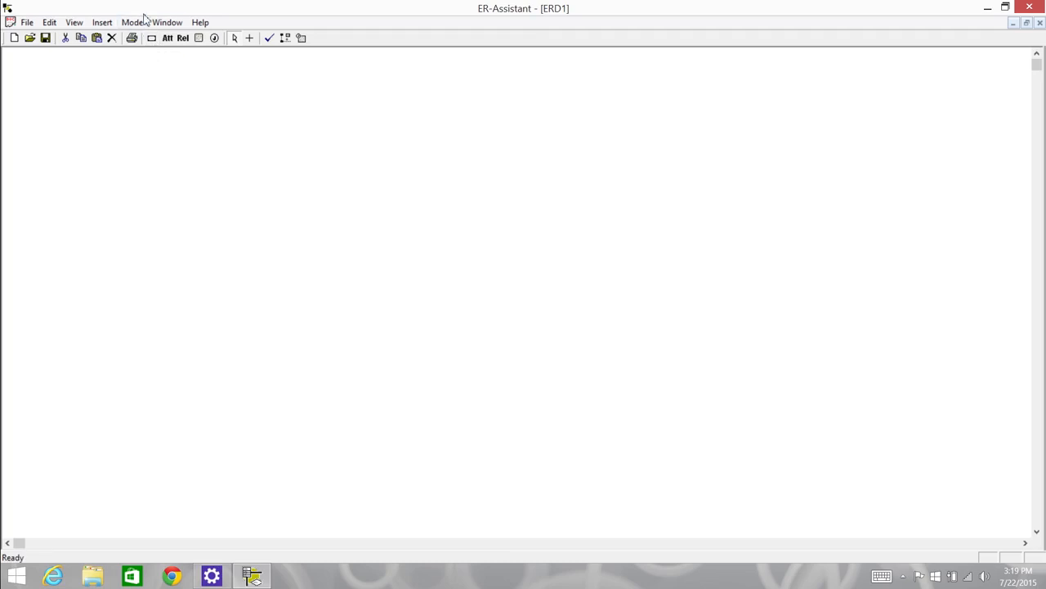
{"action": "left_click", "coordinate": [102, 22]}
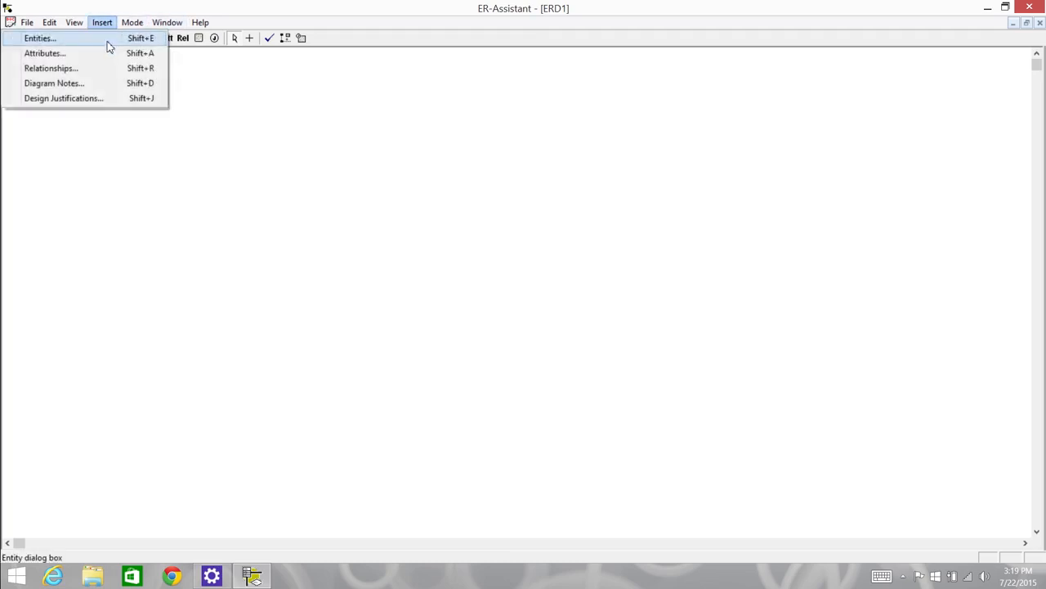
{"action": "left_click", "coordinate": [235, 167]}
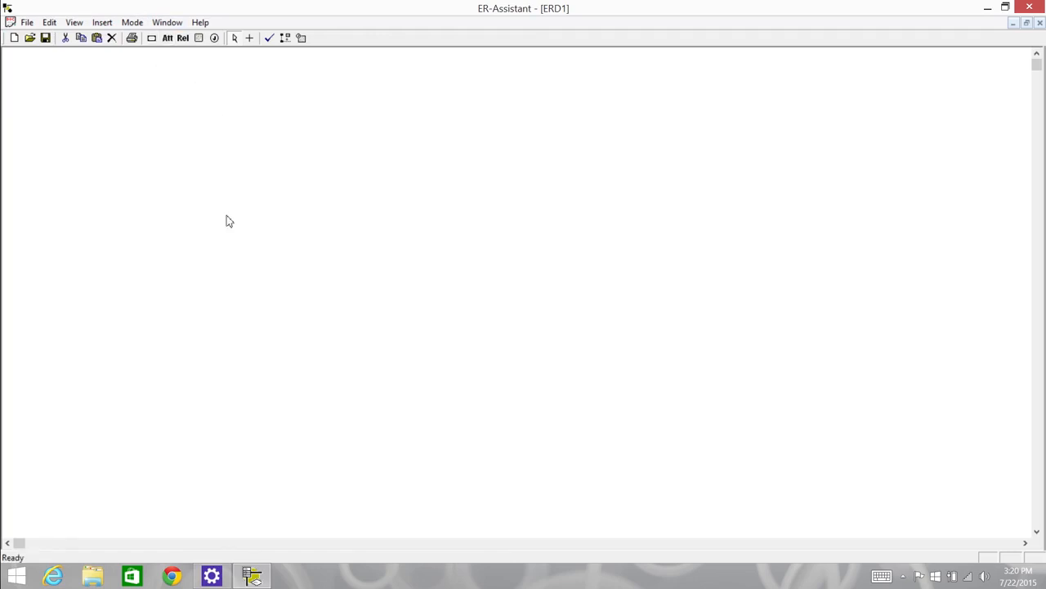
{"action": "left_click", "coordinate": [155, 39]}
{"action": "left_click", "coordinate": [155, 40]}
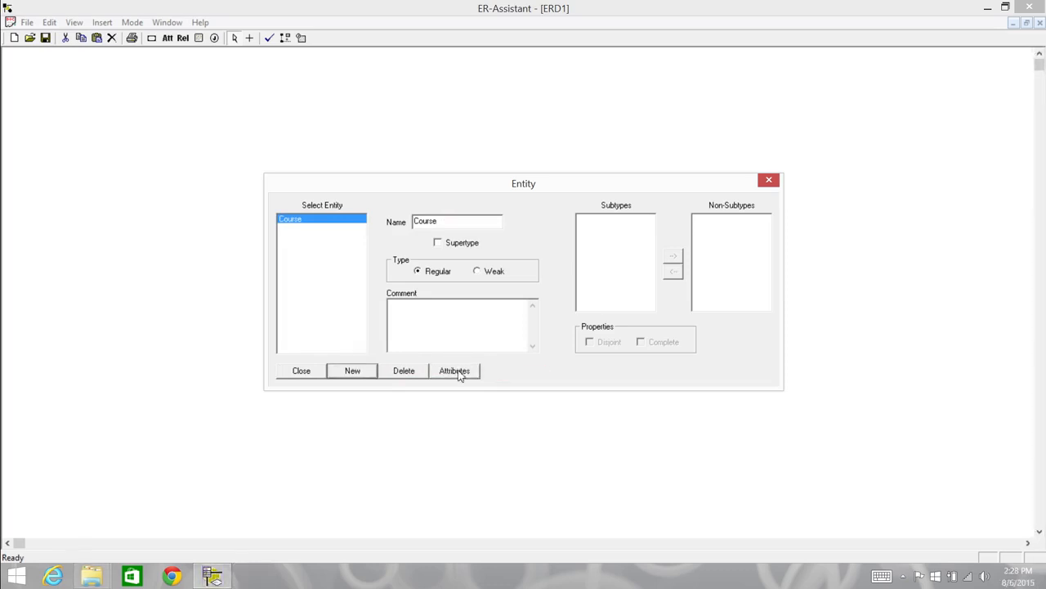
Add the primary key attribute CourseNo to the Course entity with data type CHAR and length 10
{"action": "left_click", "coordinate": [460, 372]}
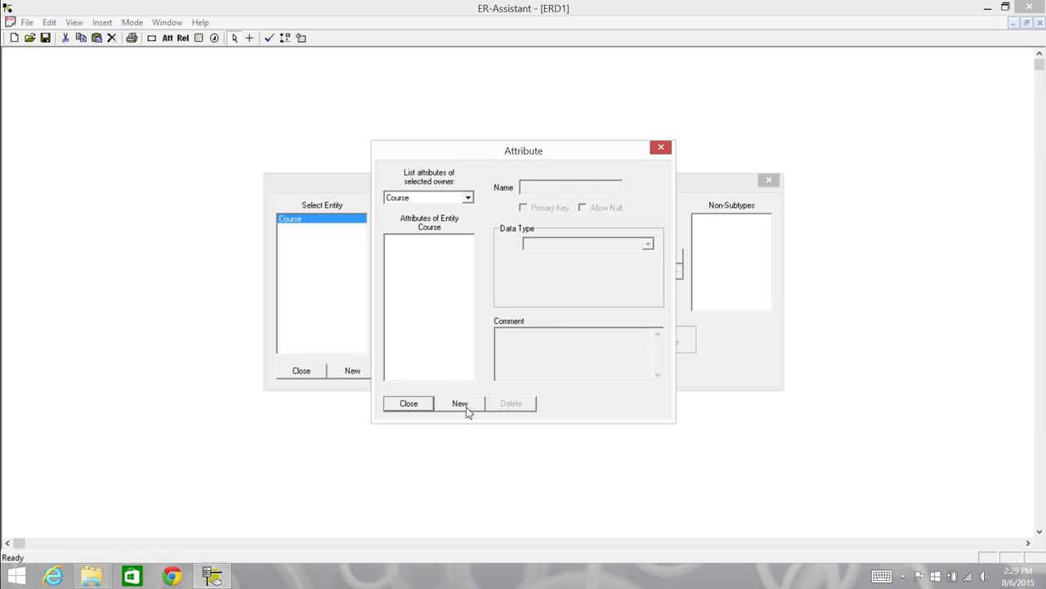
{"action": "left_click", "coordinate": [465, 404]}
{"action": "type", "text": "CourseNo"}
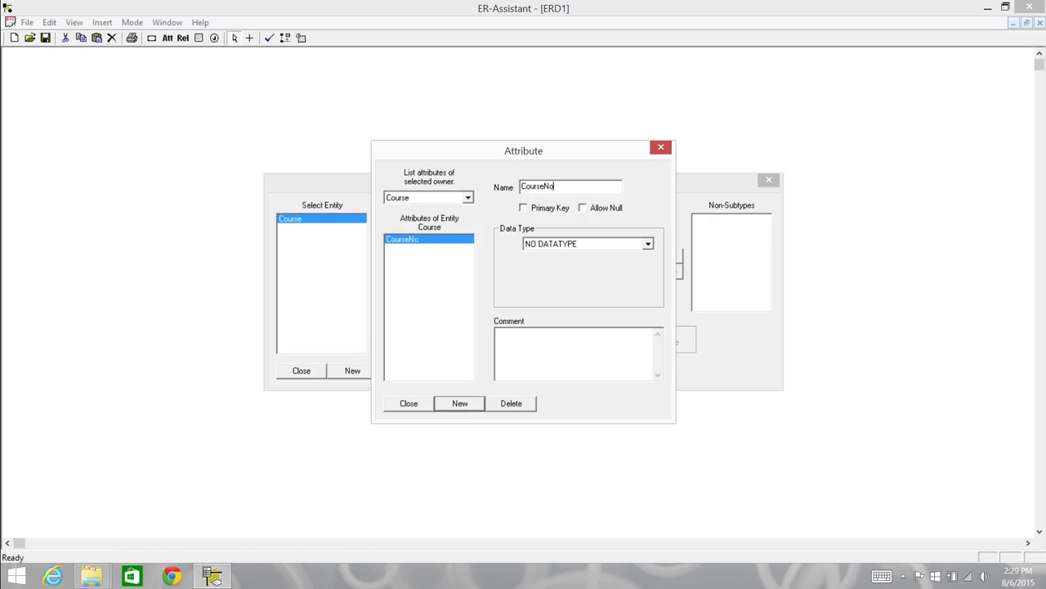
{"action": "left_click", "coordinate": [525, 209]}
{"action": "left_click", "coordinate": [648, 243]}
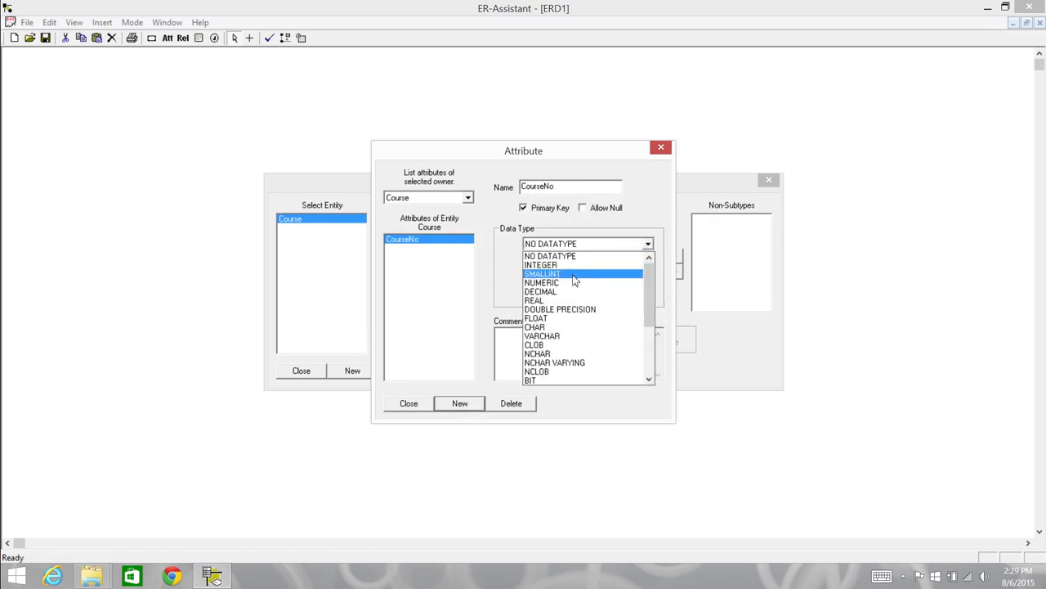
{"action": "left_click", "coordinate": [572, 326]}
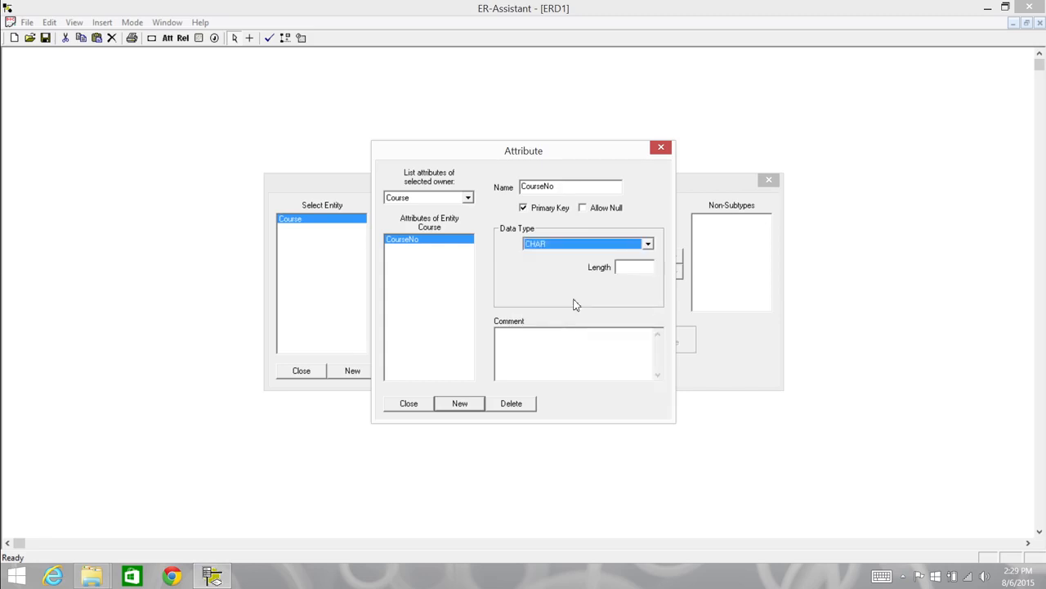
{"action": "left_click", "coordinate": [626, 267]}
{"action": "type", "text": "10"}
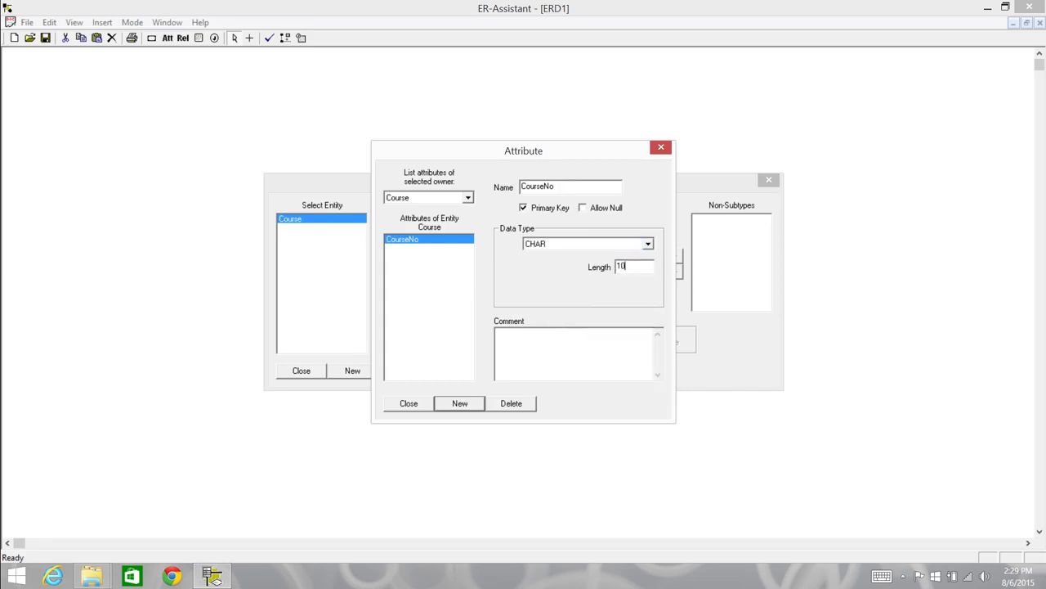
Add the attribute CrsDesc to the Course entity with data type VARCHAR and length 200
{"action": "left_click", "coordinate": [476, 402]}
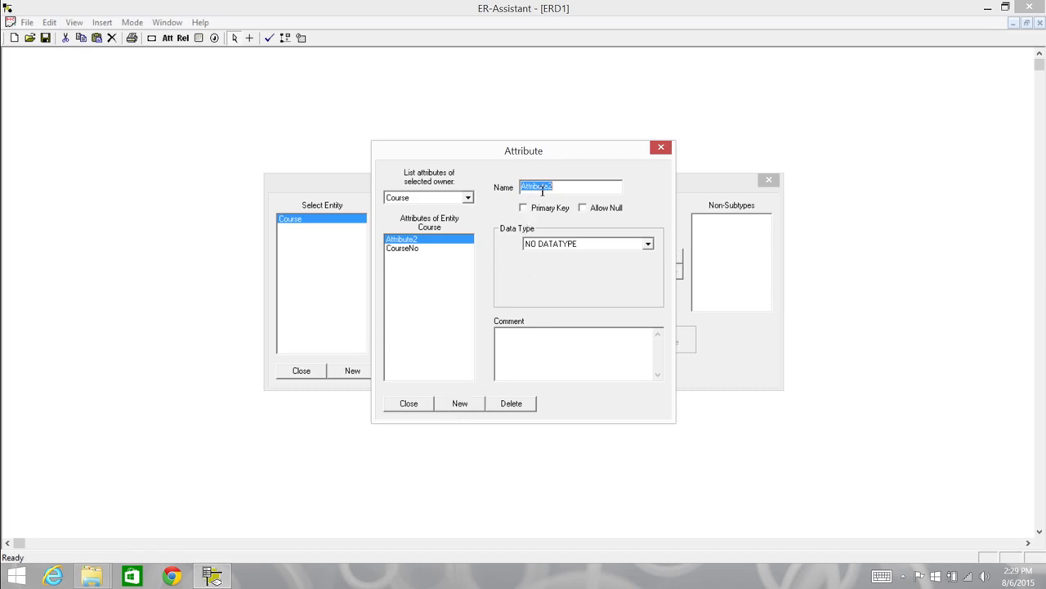
{"action": "type", "text": "CrsDesc"}
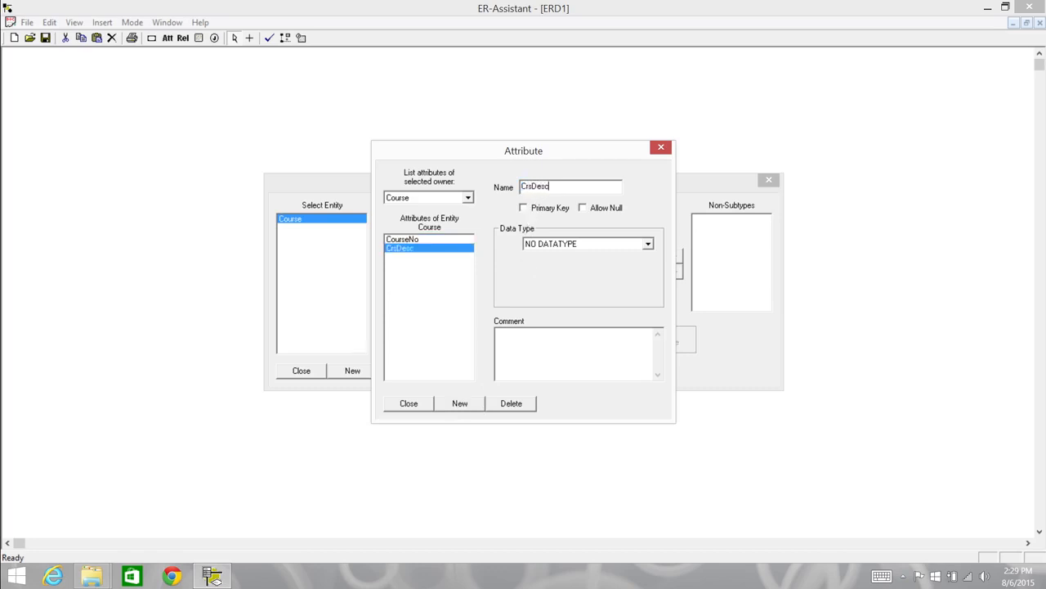
{"action": "left_click", "coordinate": [648, 245]}
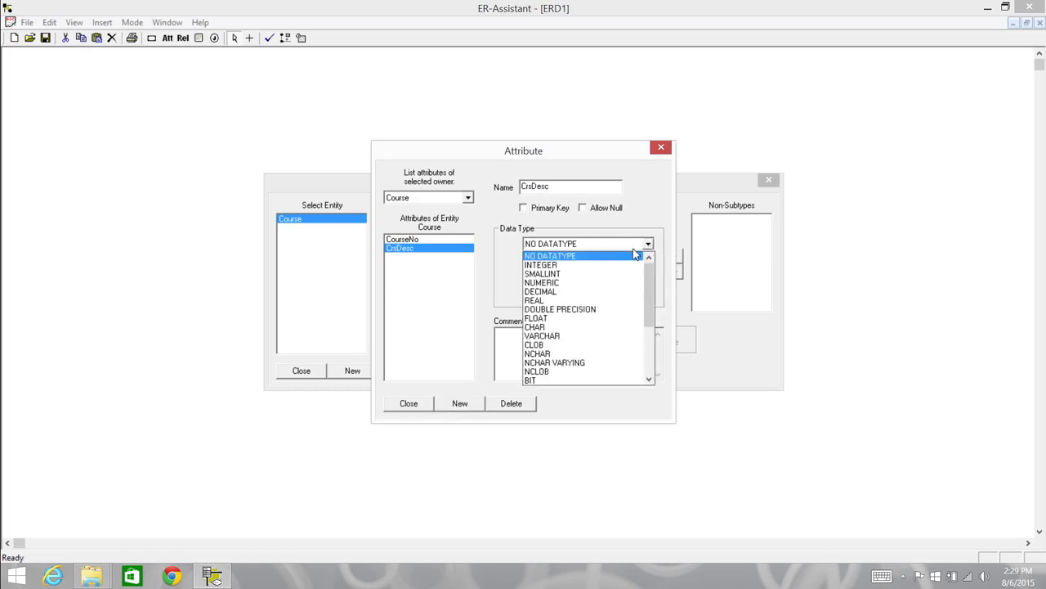
{"action": "left_click", "coordinate": [554, 336]}
{"action": "key", "text": "Tab"}
{"action": "type", "text": "200"}
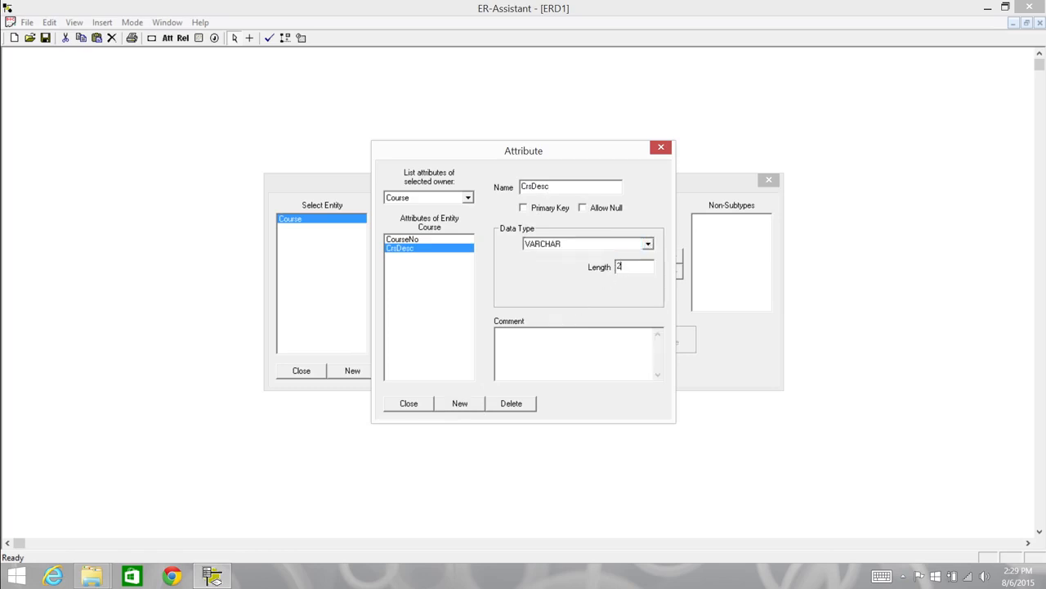
Add the attribute CrsUnits with data type SMALLINT to the Course entity and finish its attribute list
{"action": "left_click", "coordinate": [471, 404]}
{"action": "type", "text": "Crs"}
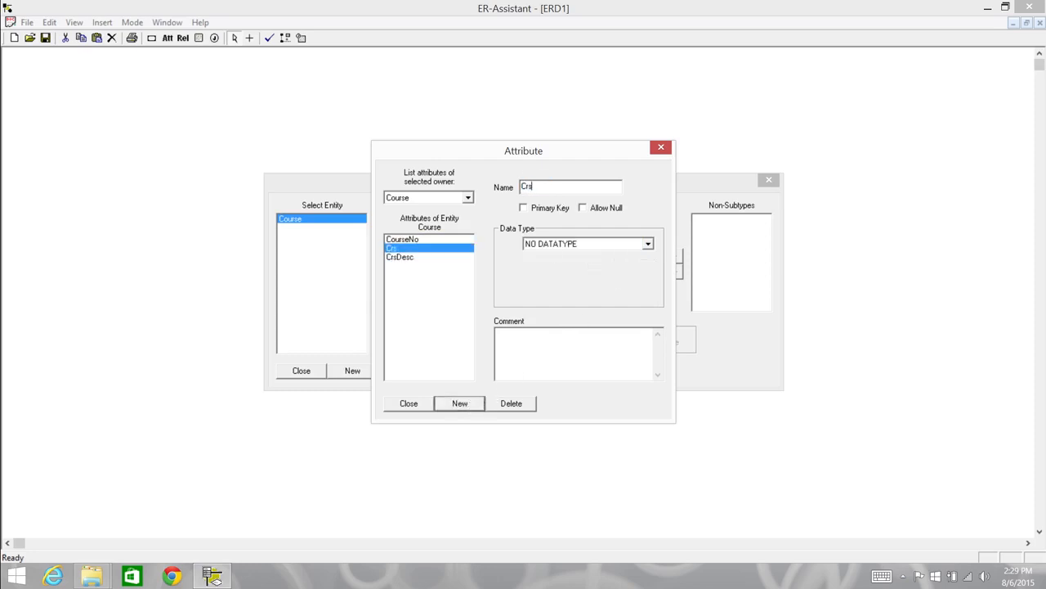
{"action": "type", "text": "Units"}
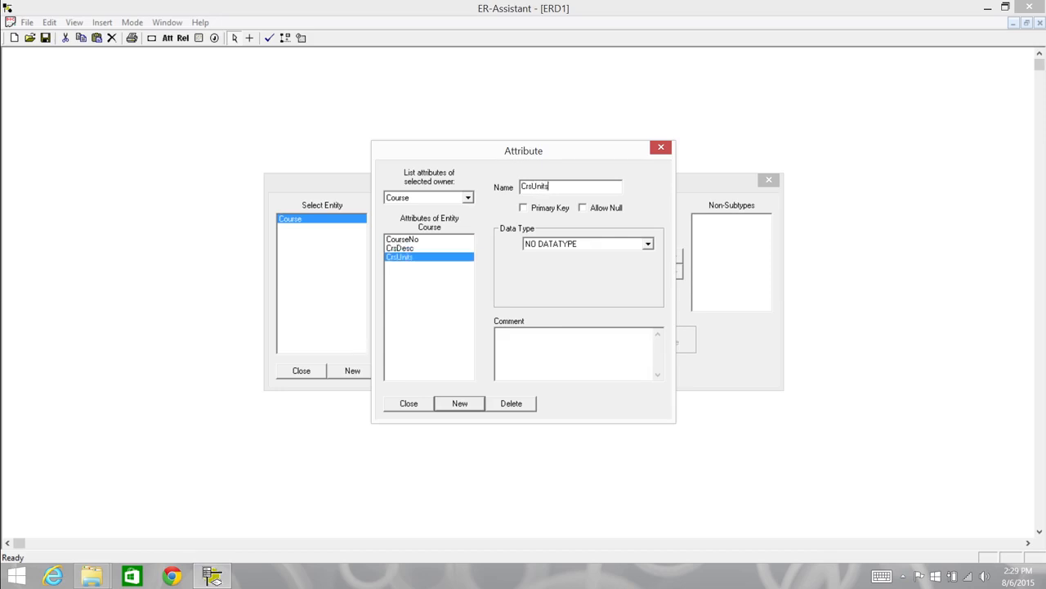
{"action": "left_click", "coordinate": [648, 245]}
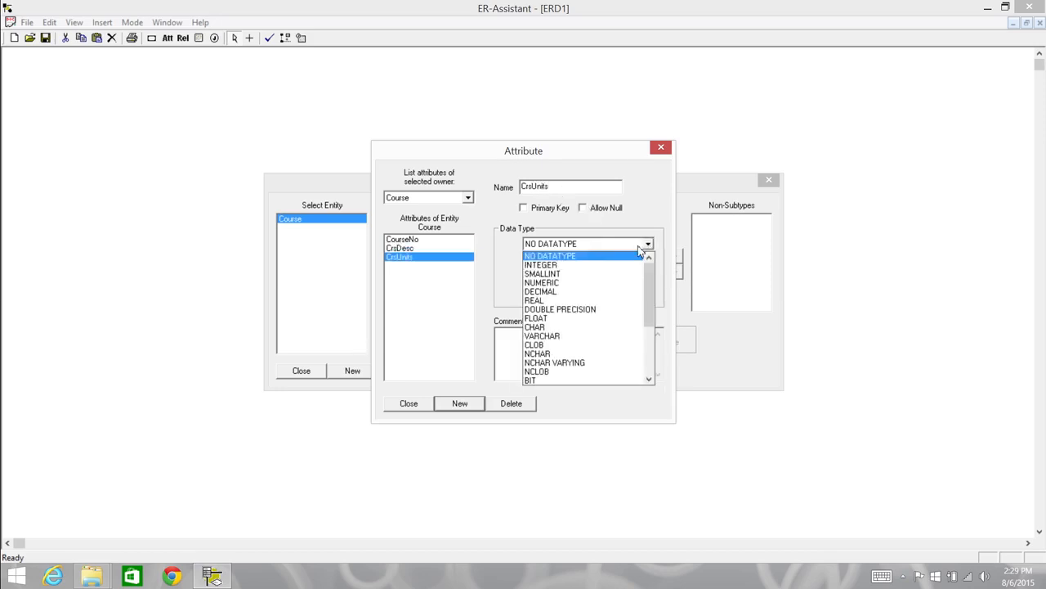
{"action": "left_click", "coordinate": [583, 274]}
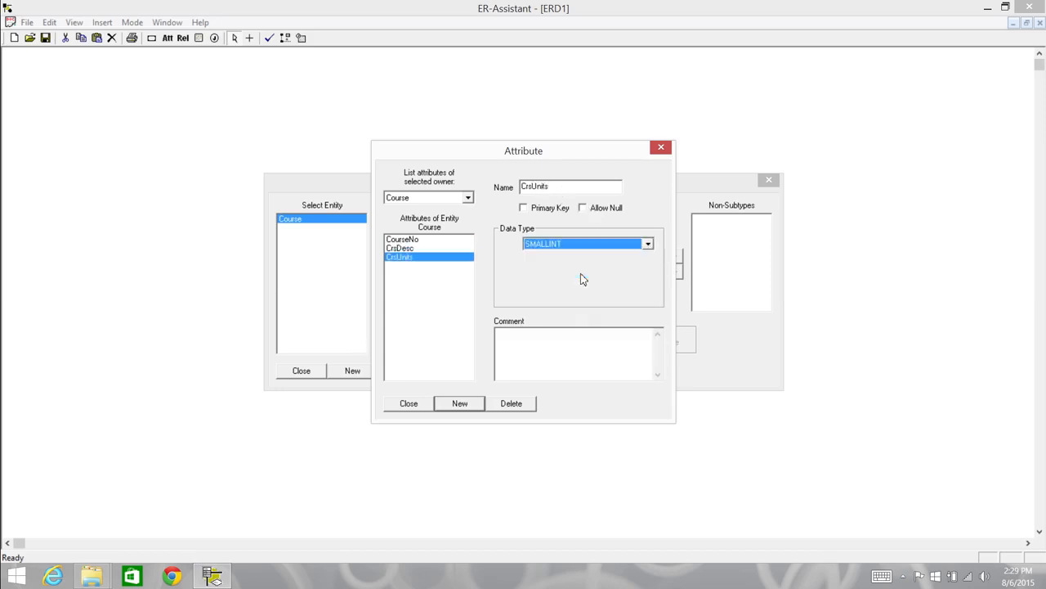
{"action": "left_click", "coordinate": [416, 405]}
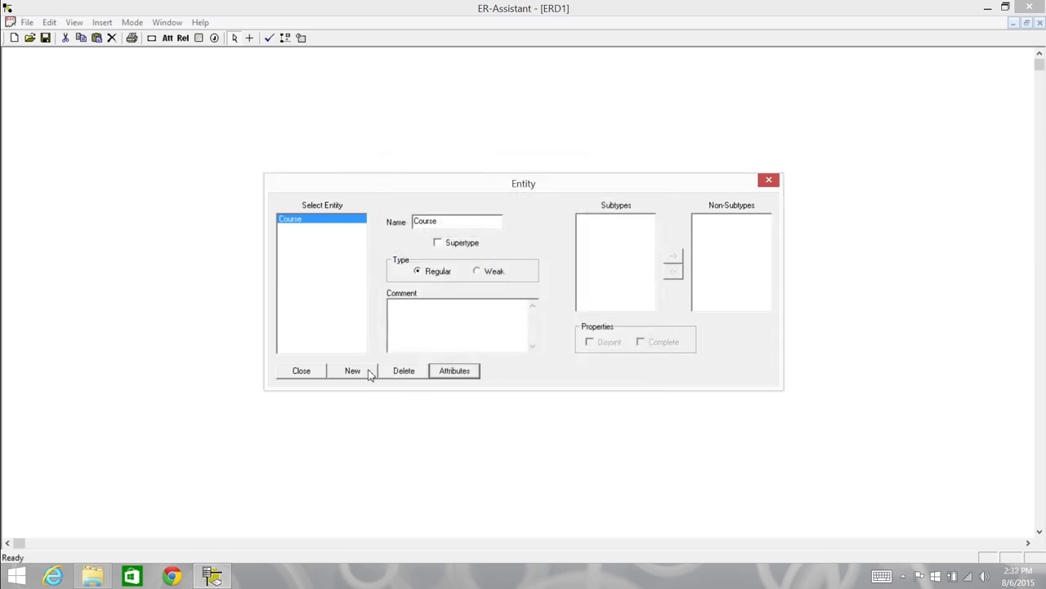
Create a regular entity named Offering and give it the primary key attribute OfferNo with data type INTEGER
{"action": "left_click", "coordinate": [371, 371]}
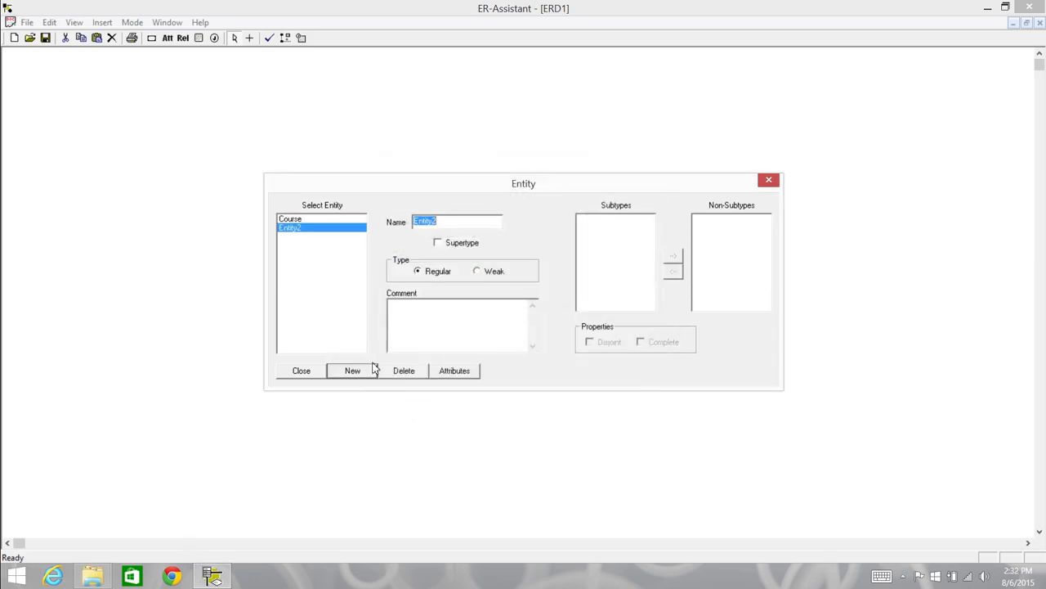
{"action": "type", "text": "Offering"}
{"action": "left_click", "coordinate": [450, 372]}
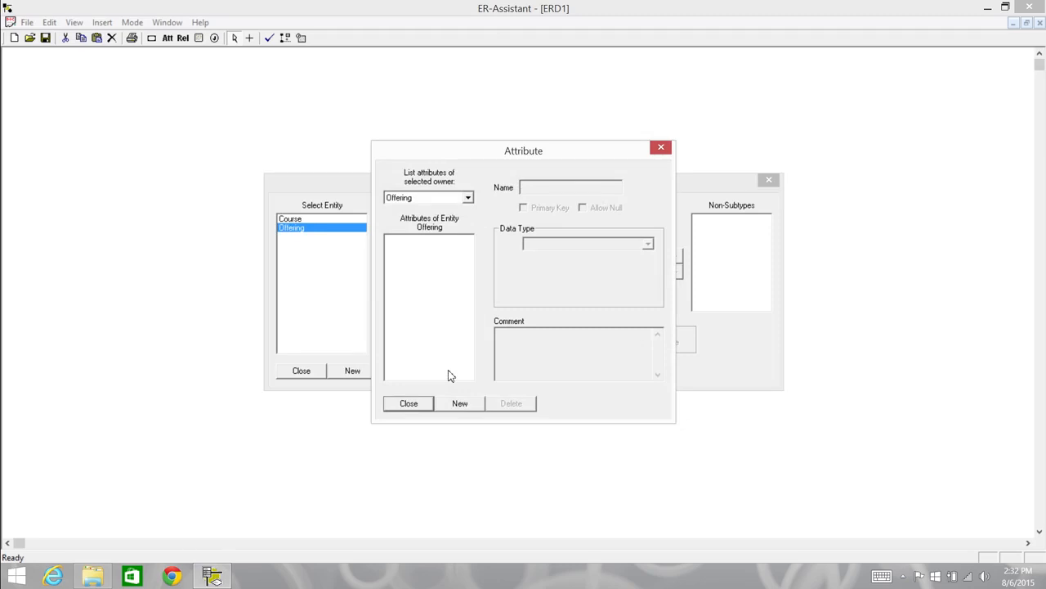
{"action": "left_click", "coordinate": [460, 403]}
{"action": "type", "text": "OfferNO"}
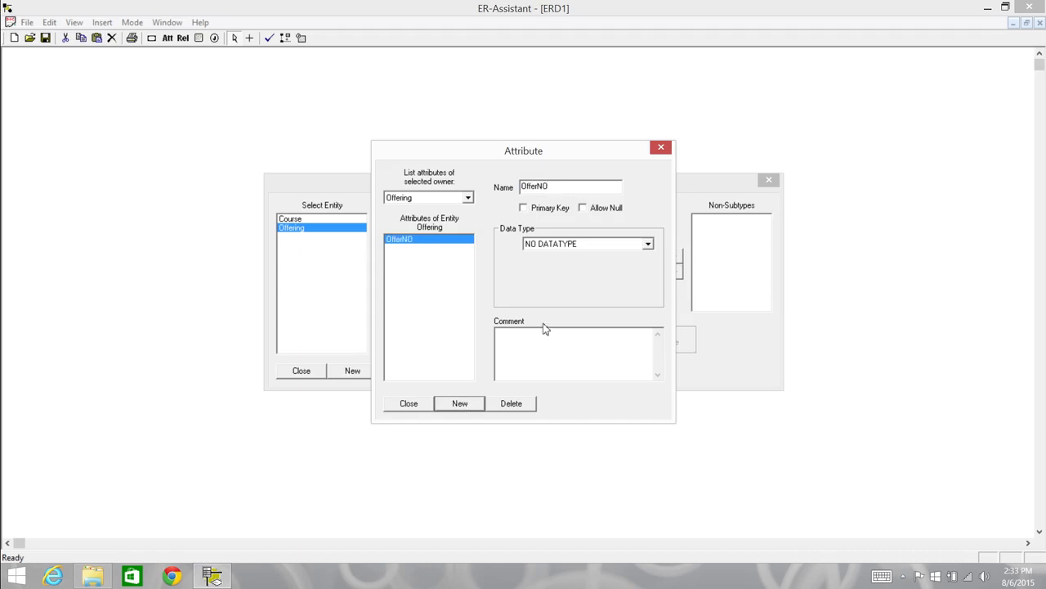
{"action": "key", "text": "BackSpace"}
{"action": "type", "text": "o"}
{"action": "left_click", "coordinate": [525, 210]}
{"action": "left_click", "coordinate": [647, 244]}
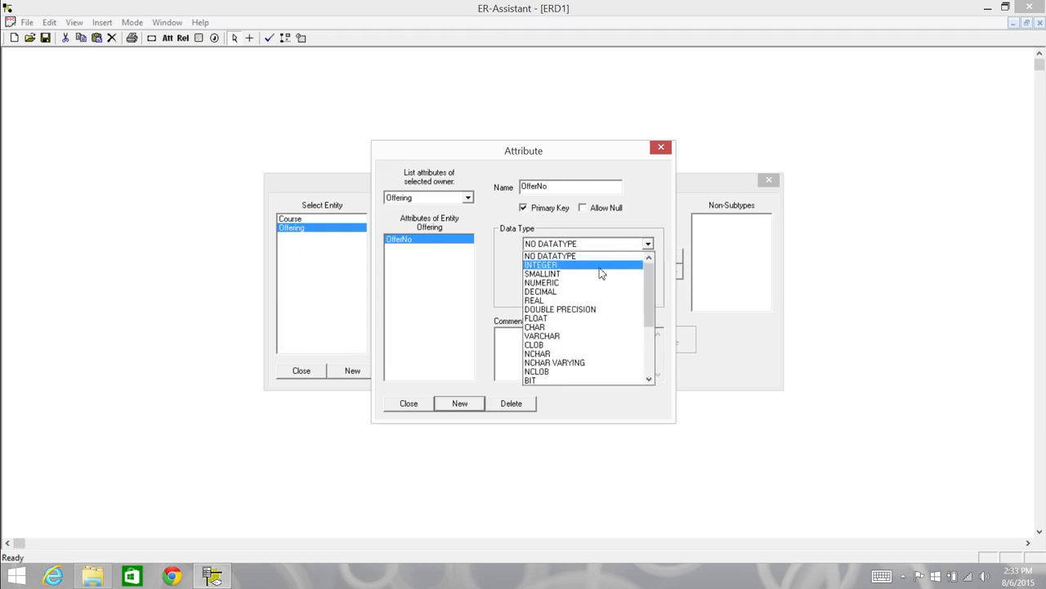
{"action": "left_click", "coordinate": [601, 266]}
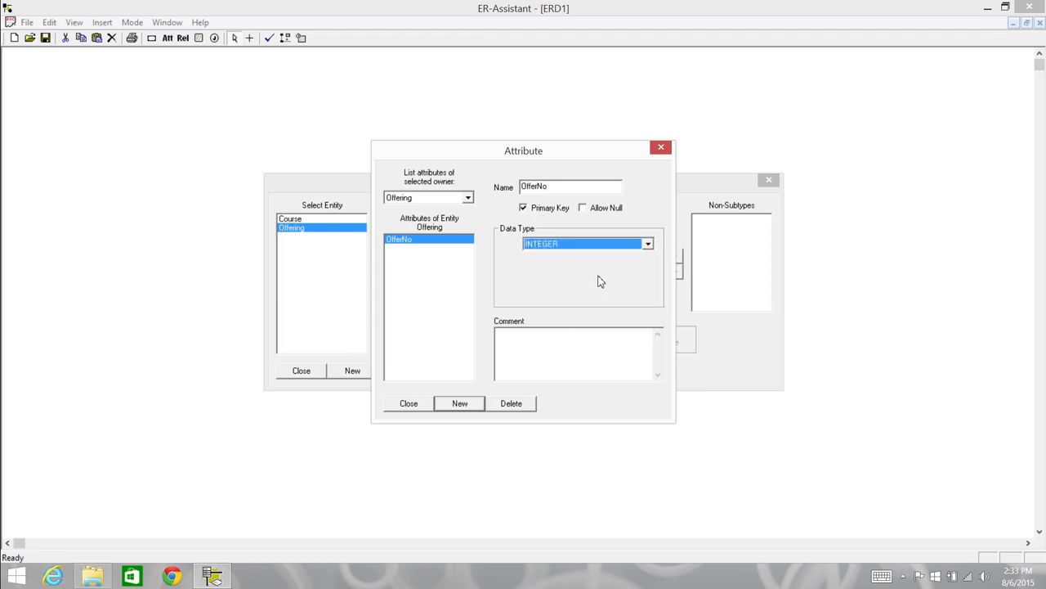
Add the attribute OffLocation to the Offering entity with data type CHAR and length 6
{"action": "left_click", "coordinate": [469, 406]}
{"action": "type", "text": "OffLocation"}
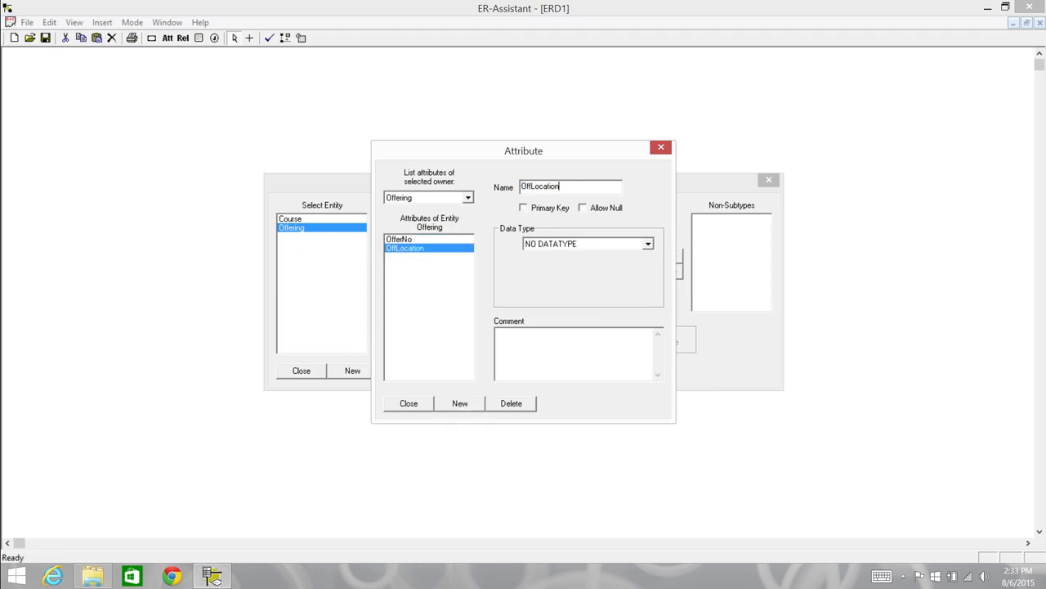
{"action": "left_click", "coordinate": [647, 244]}
{"action": "left_click", "coordinate": [573, 324]}
{"action": "left_click", "coordinate": [634, 270]}
{"action": "type", "text": "6"}
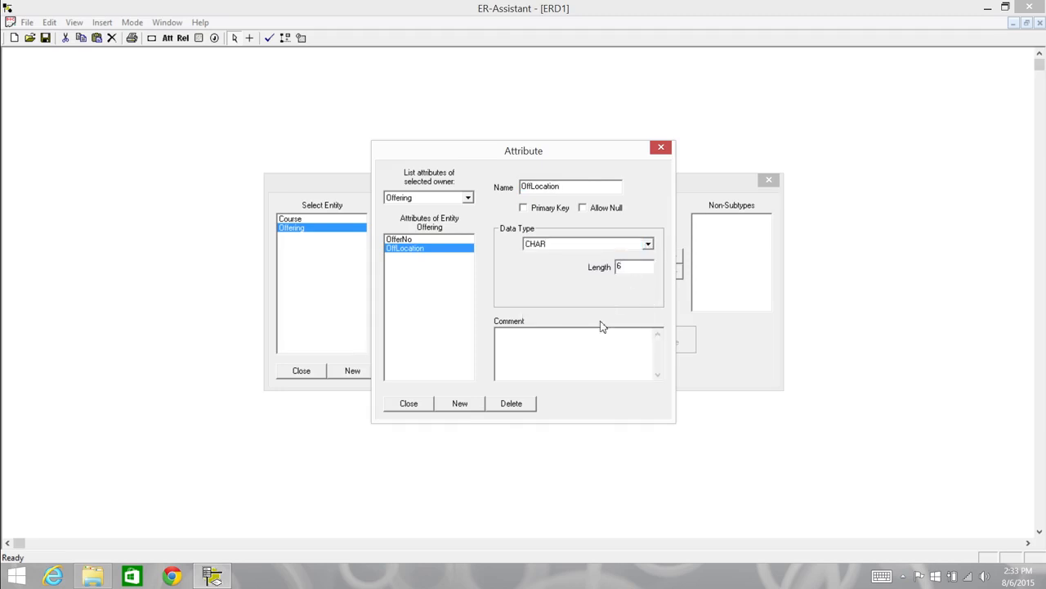
Add the attribute OffTime with data type INTERVAL TIME to the Offering entity and return to the diagram
{"action": "left_click", "coordinate": [460, 404]}
{"action": "type", "text": "OffTime"}
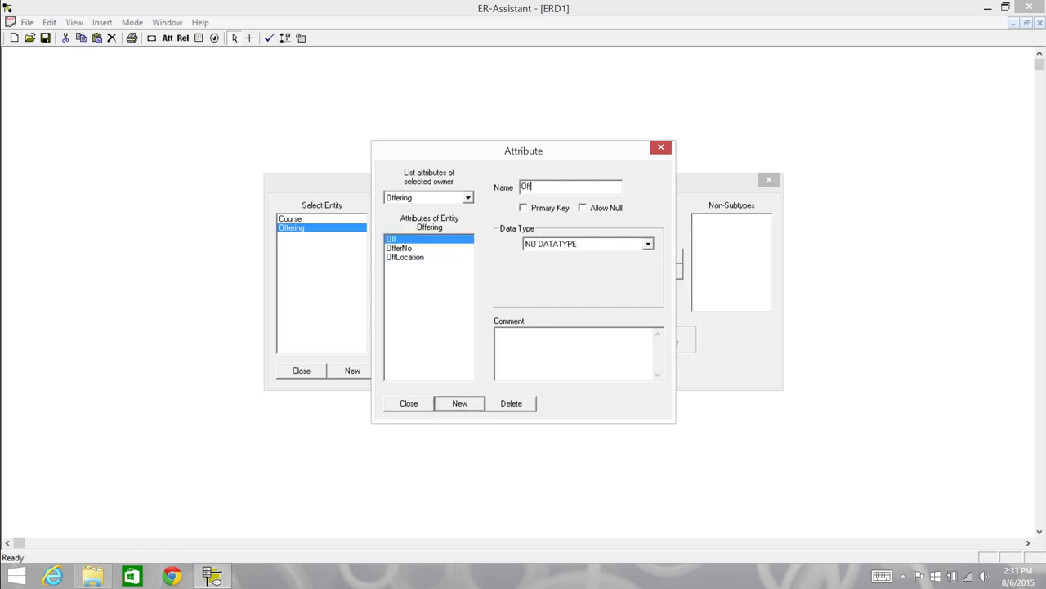
{"action": "left_click", "coordinate": [647, 245]}
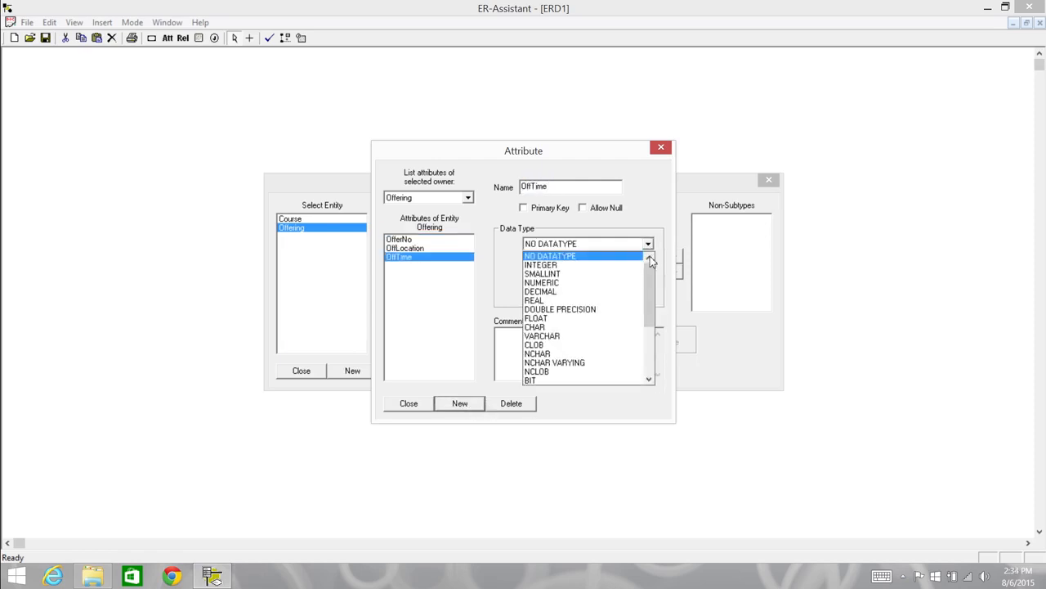
{"action": "left_click_drag", "start_coordinate": [651, 286], "coordinate": [651, 329]}
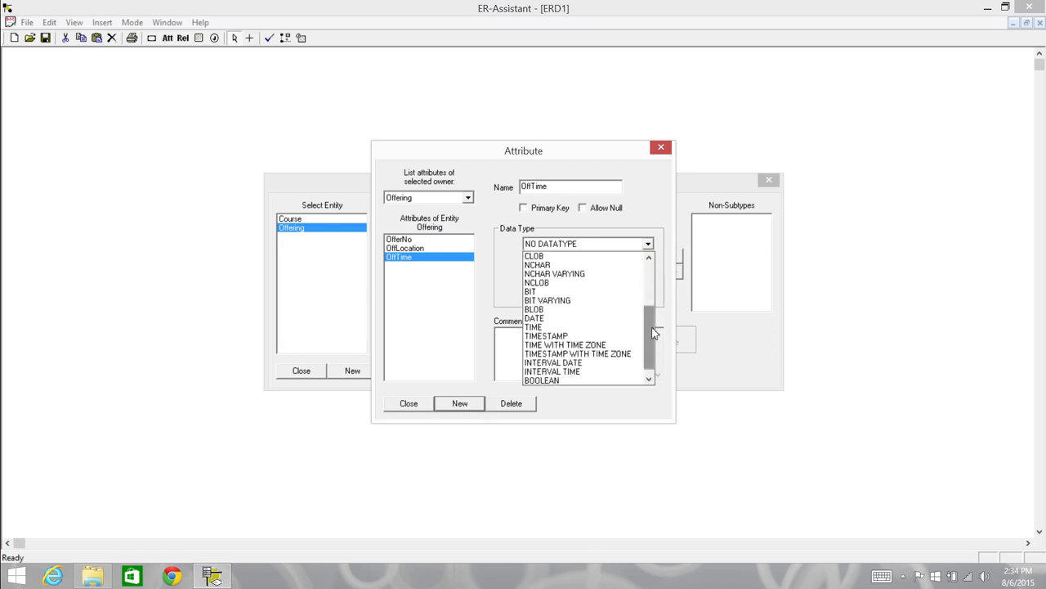
{"action": "left_click", "coordinate": [584, 373]}
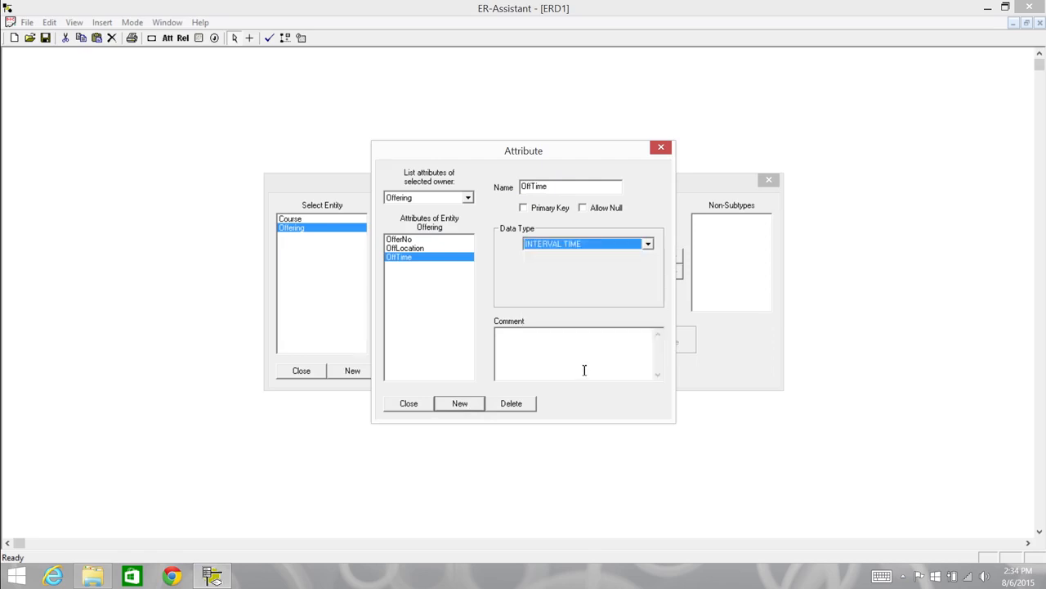
{"action": "left_click", "coordinate": [409, 404]}
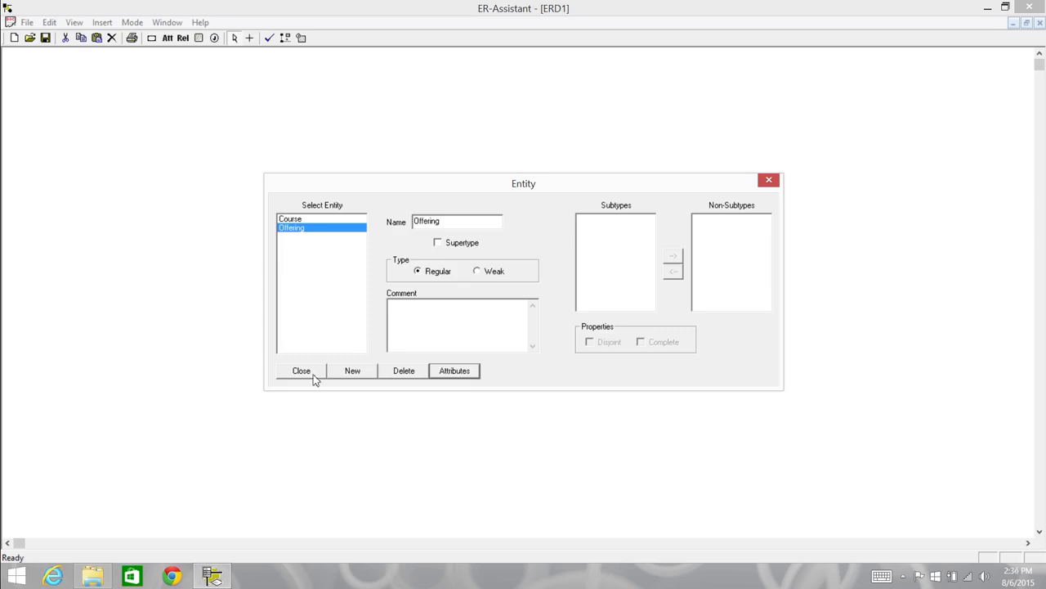
{"action": "left_click", "coordinate": [313, 376]}
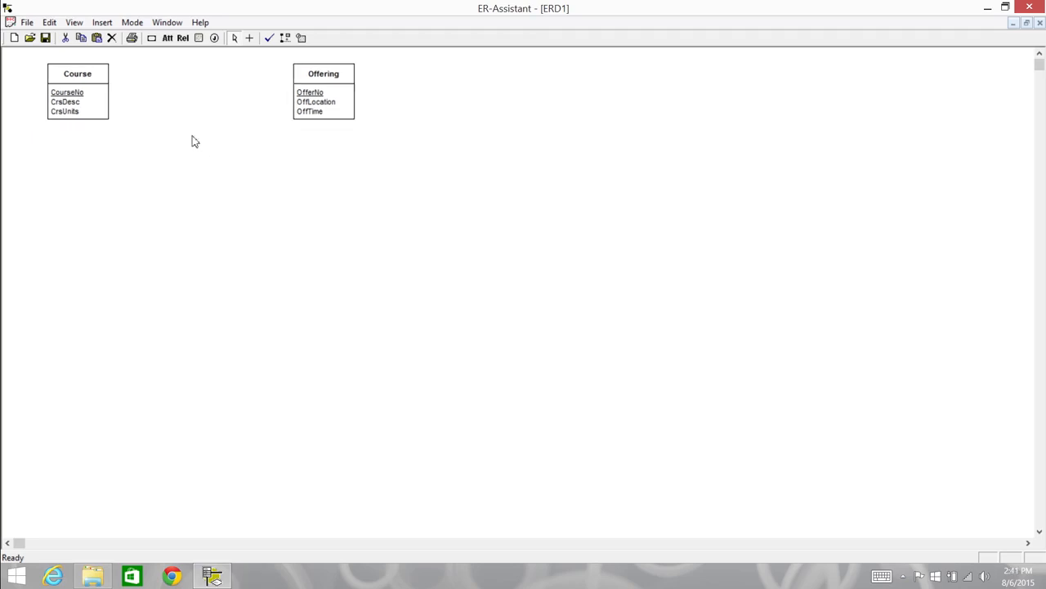
Rearrange the diagram so the Offering entity sits to the left of the Course entity, side by side near the top
{"action": "left_click_drag", "start_coordinate": [299, 94], "coordinate": [125, 167]}
{"action": "left_click_drag", "start_coordinate": [101, 113], "coordinate": [280, 119]}
{"action": "left_click_drag", "start_coordinate": [168, 165], "coordinate": [108, 100]}
{"action": "left_click_drag", "start_coordinate": [108, 100], "coordinate": [109, 98]}
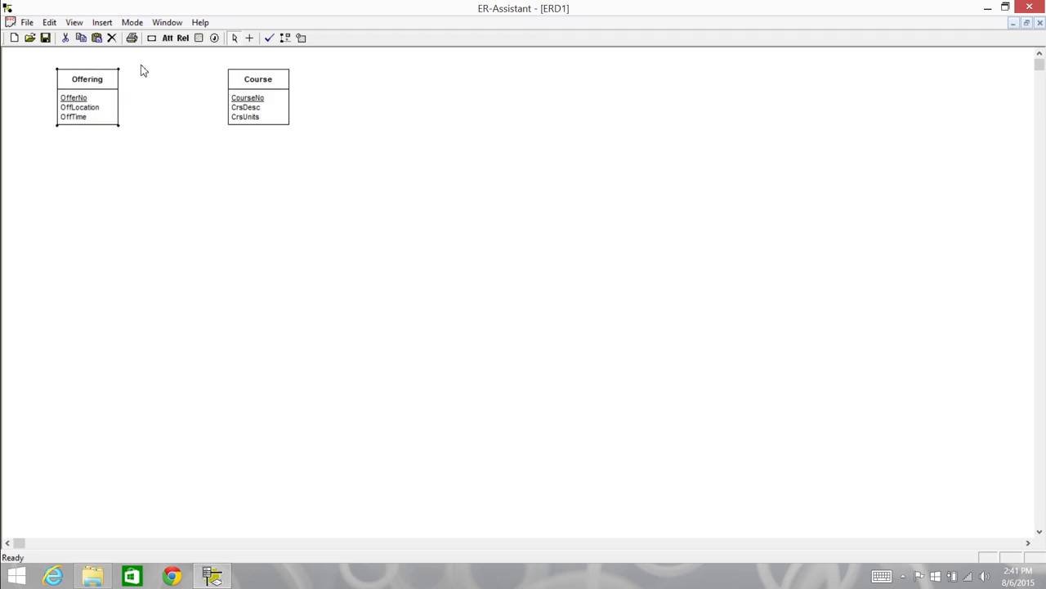
{"action": "left_click", "coordinate": [133, 24]}
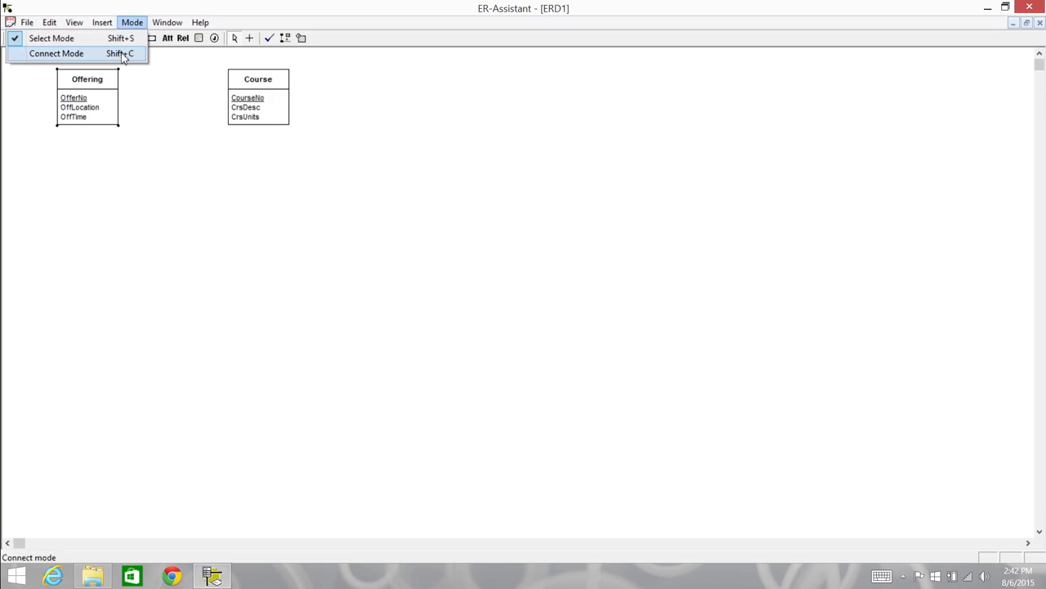
{"action": "left_click", "coordinate": [134, 25]}
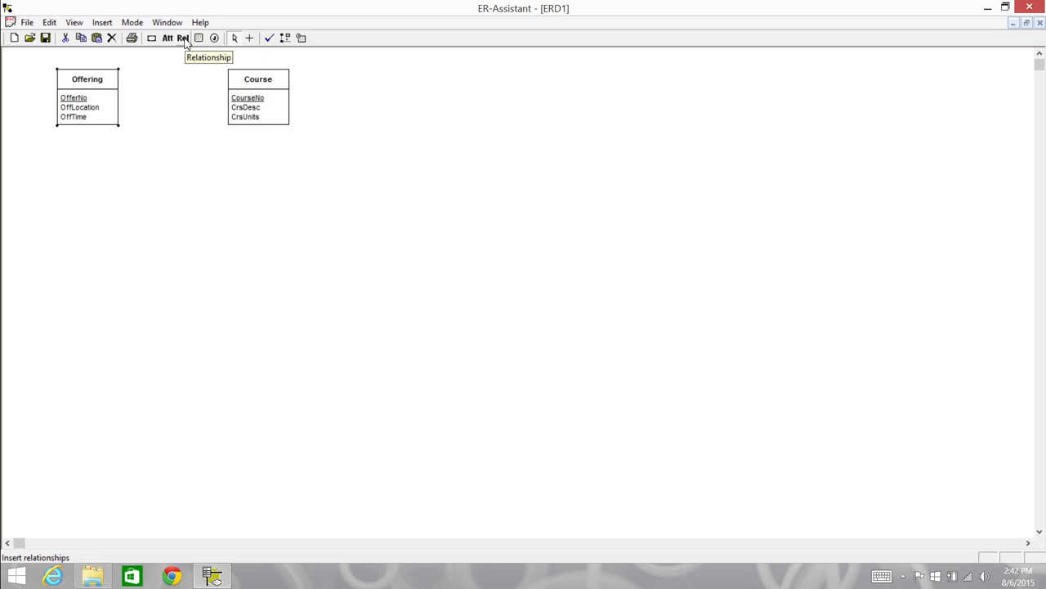
Create a regular relationship named Has with Course as Entity 1 and Offering as Entity 2
{"action": "left_click", "coordinate": [103, 22]}
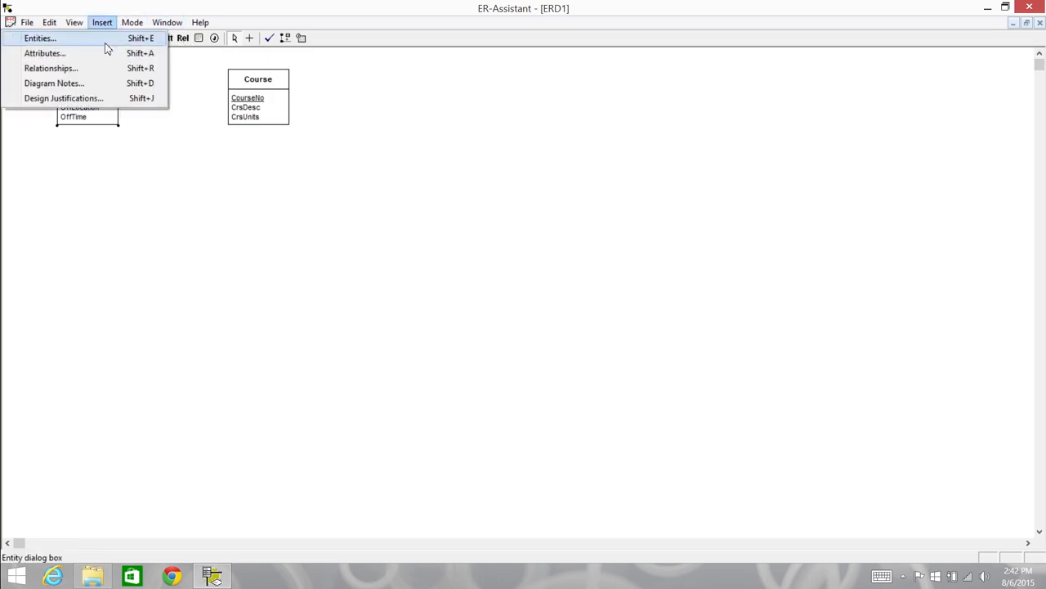
{"action": "left_click", "coordinate": [103, 24]}
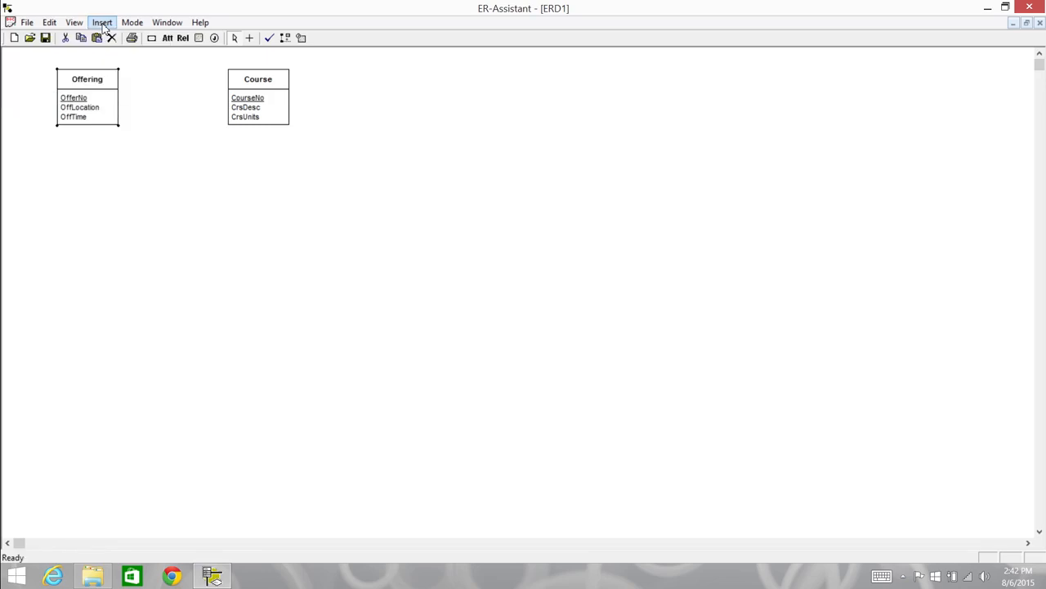
{"action": "left_click", "coordinate": [182, 39]}
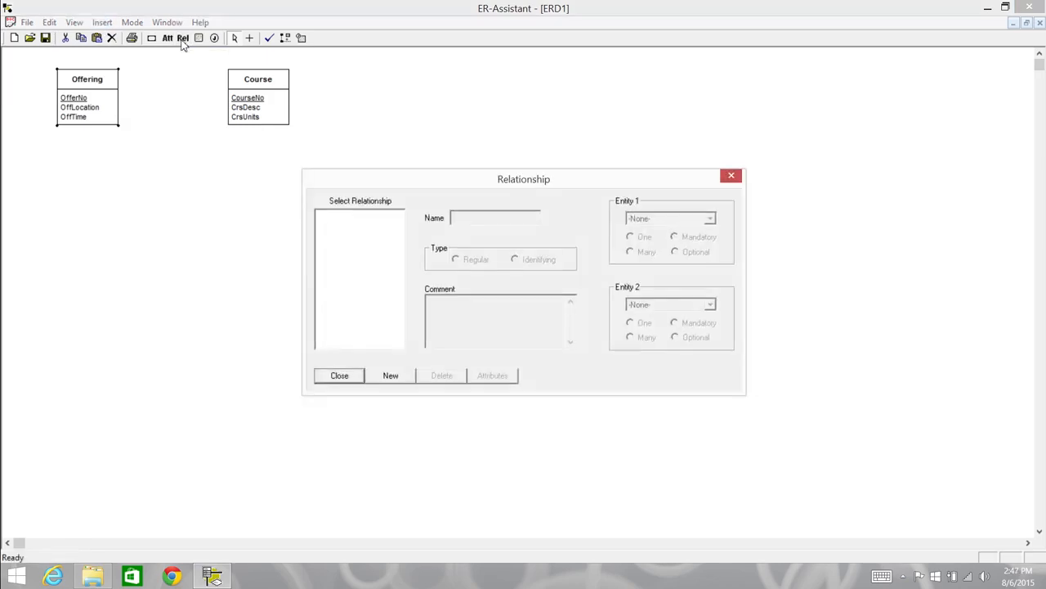
{"action": "left_click", "coordinate": [381, 378]}
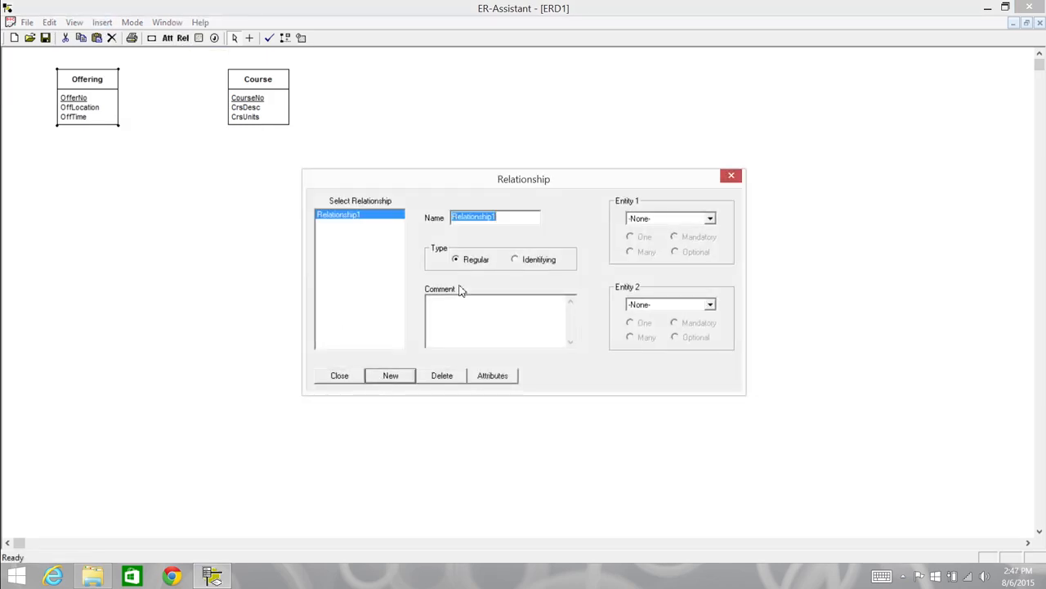
{"action": "type", "text": "Has"}
{"action": "left_click", "coordinate": [710, 219]}
{"action": "left_click", "coordinate": [689, 239]}
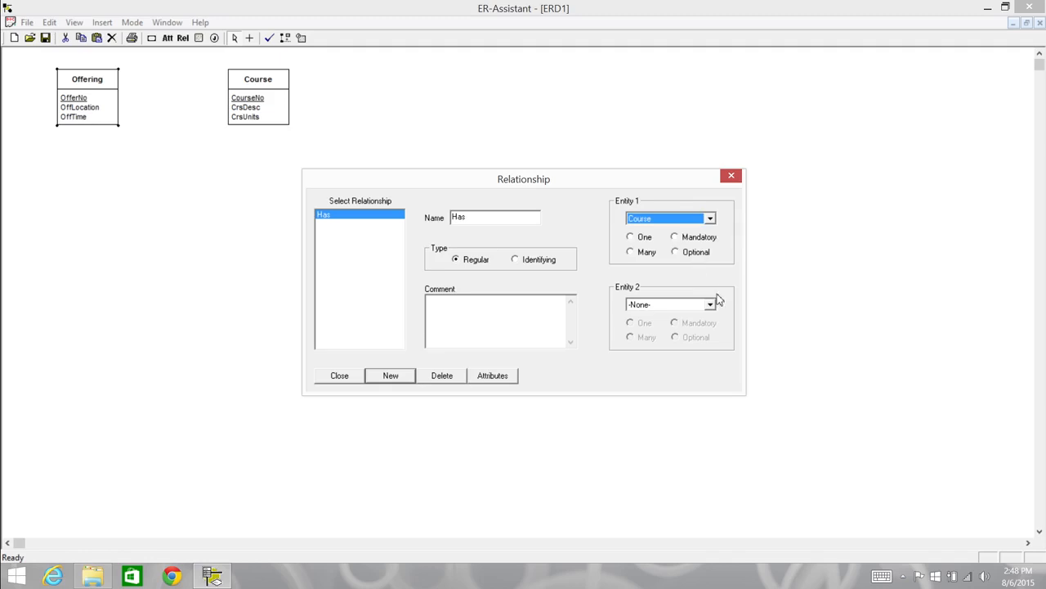
{"action": "left_click", "coordinate": [710, 305]}
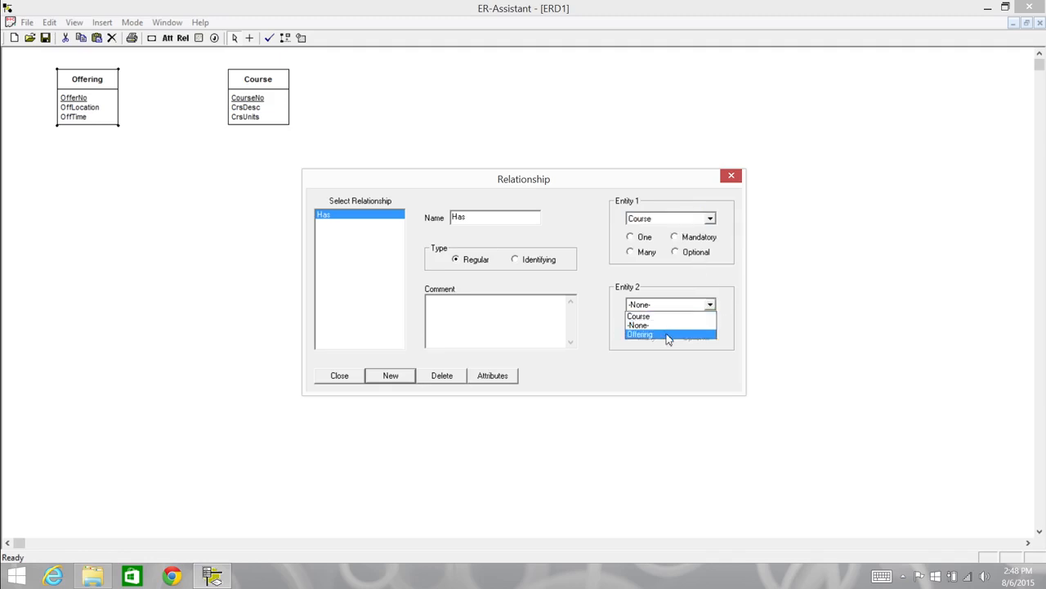
{"action": "left_click", "coordinate": [668, 335]}
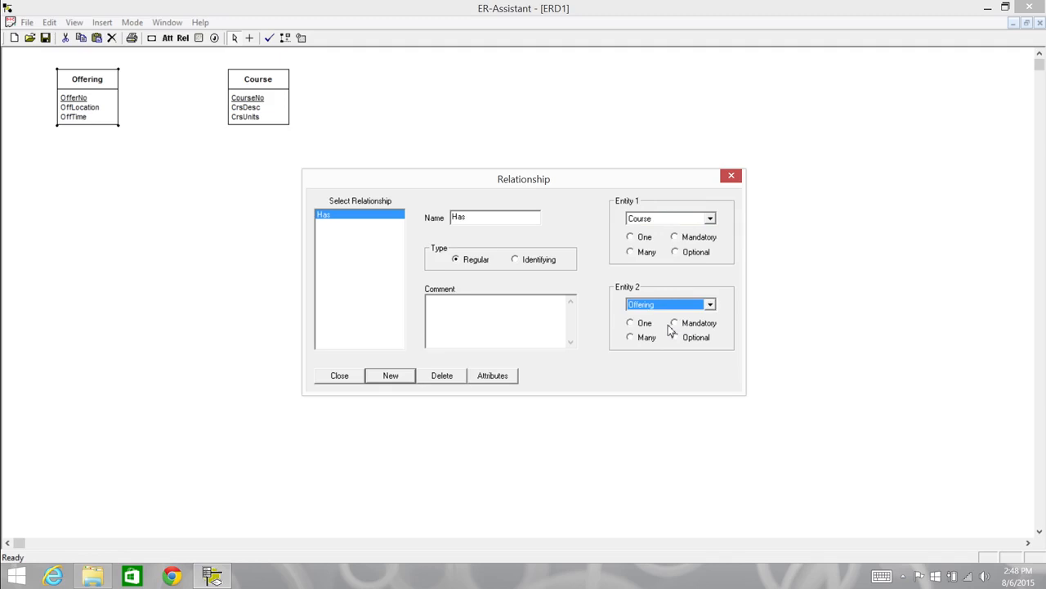
Set the Has relationship to One and Mandatory for Course and Many and Optional for Offering, and return to the diagram
{"action": "left_click", "coordinate": [630, 238]}
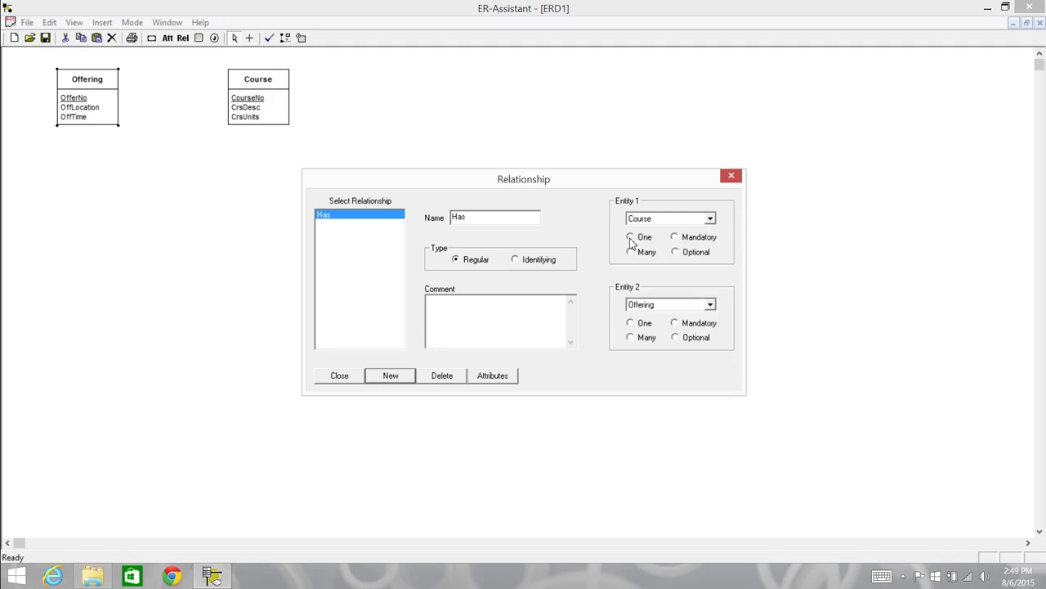
{"action": "left_click", "coordinate": [675, 237]}
{"action": "left_click", "coordinate": [631, 338]}
{"action": "left_click", "coordinate": [675, 337]}
{"action": "left_click", "coordinate": [339, 376]}
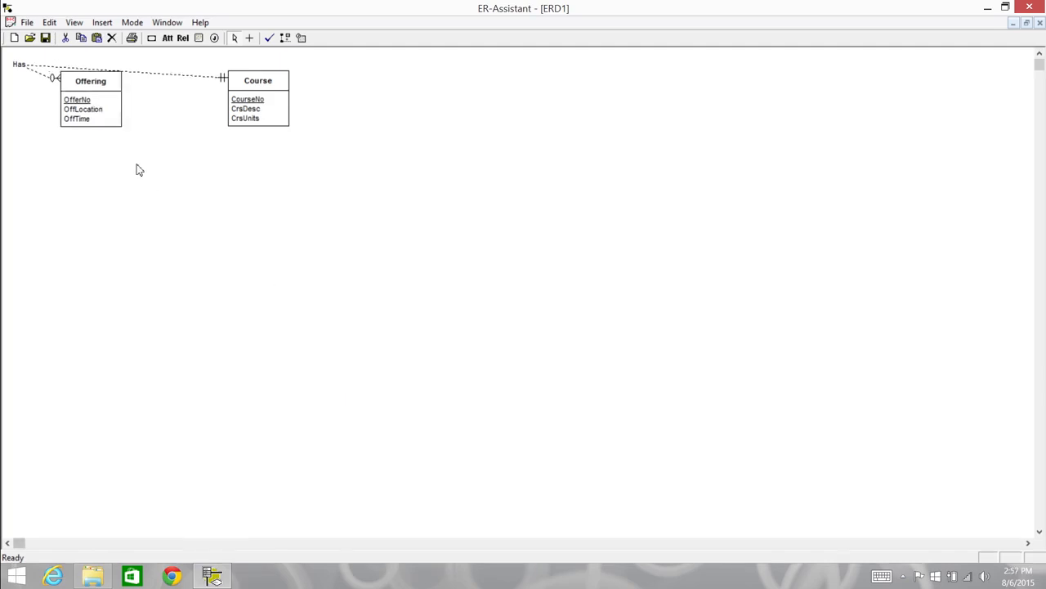
Place the Has label midway between the Offering and Course entities and align both entities so the connecting line runs nearly straight
{"action": "mouse_move", "coordinate": [114, 123]}
{"action": "left_mouse_down"}
{"action": "mouse_move", "coordinate": [128, 189]}
{"action": "mouse_move", "coordinate": [108, 128]}
{"action": "left_mouse_up"}
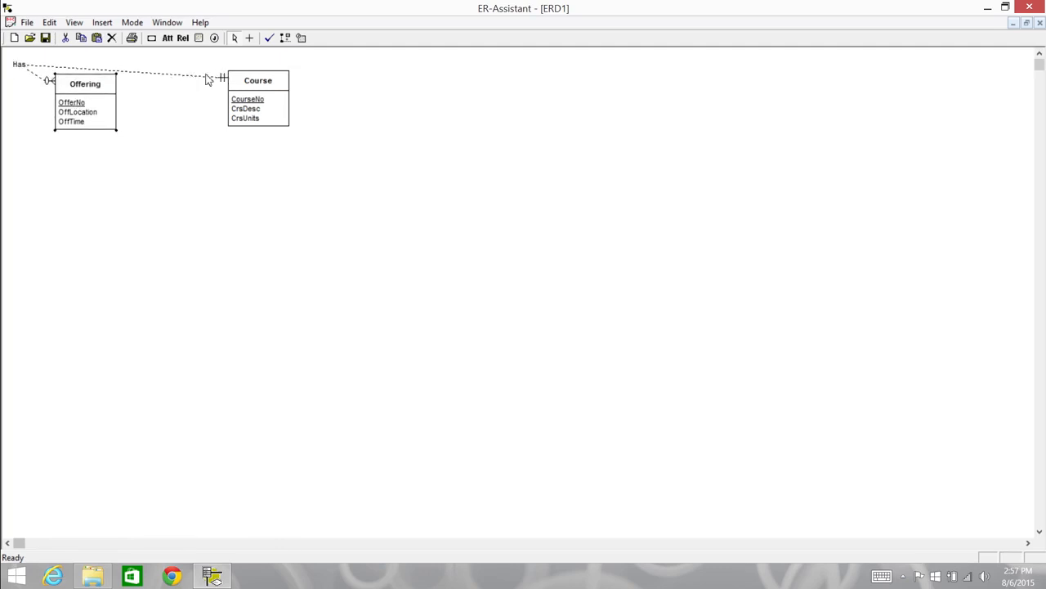
{"action": "left_click_drag", "start_coordinate": [19, 63], "coordinate": [168, 103]}
{"action": "left_click", "coordinate": [235, 97]}
{"action": "left_click_drag", "start_coordinate": [235, 97], "coordinate": [219, 104]}
{"action": "left_click", "coordinate": [168, 104]}
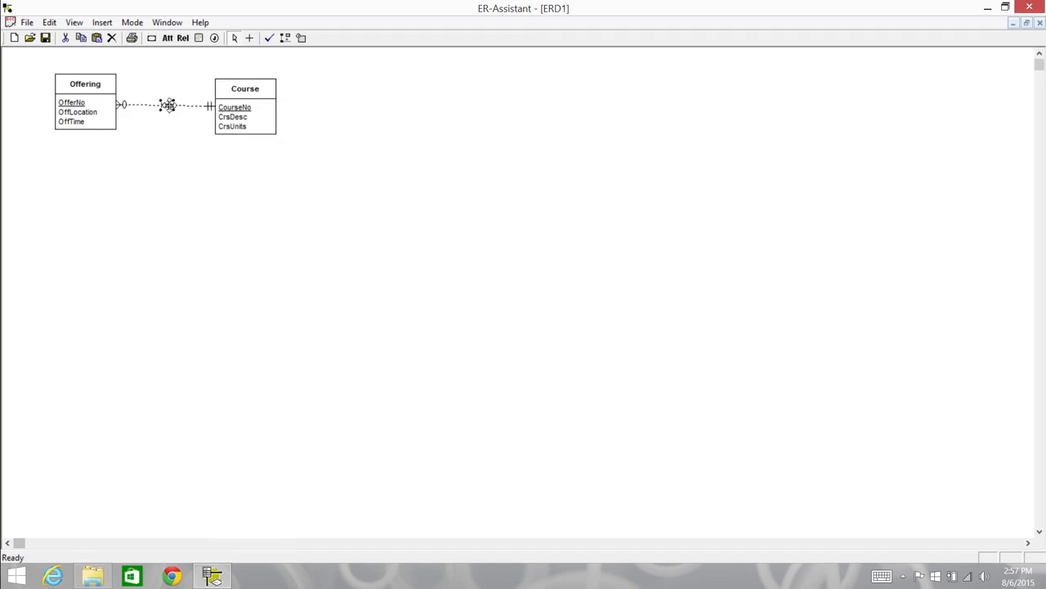
{"action": "left_click_drag", "start_coordinate": [222, 96], "coordinate": [222, 95]}
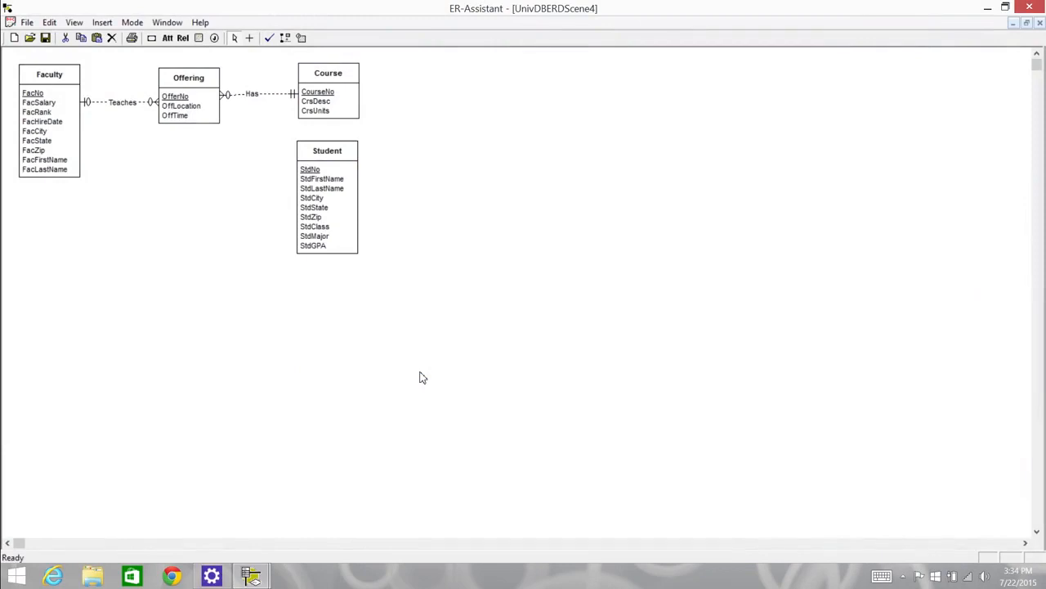
Create a new entity named Enrollment and set its type to Weak
{"action": "left_click", "coordinate": [49, 139]}
{"action": "left_click", "coordinate": [127, 102]}
{"action": "left_click", "coordinate": [152, 39]}
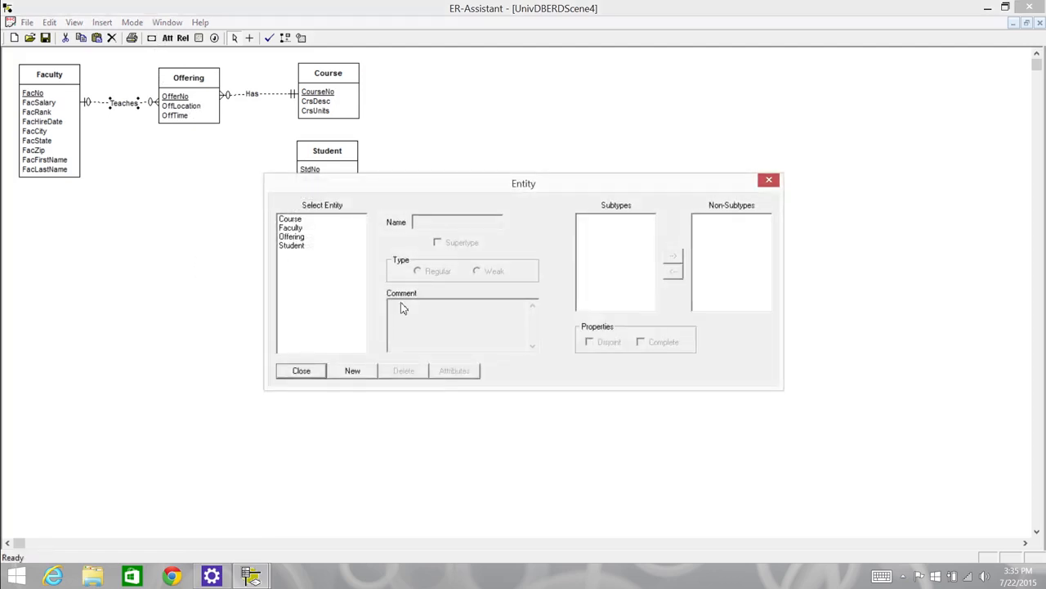
{"action": "left_click", "coordinate": [352, 371]}
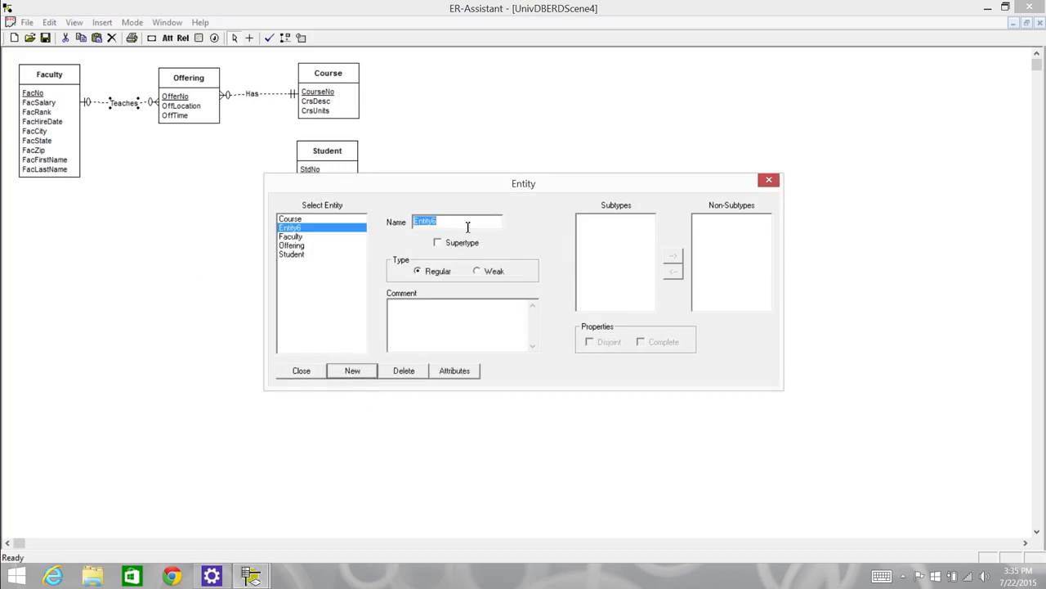
{"action": "type", "text": "Enrollment"}
{"action": "left_click", "coordinate": [481, 274]}
Add the attribute EnrGrade to the Enrollment entity with data type DECIMAL, precision 2 and scale 1
{"action": "left_click", "coordinate": [464, 374]}
{"action": "left_click", "coordinate": [460, 402]}
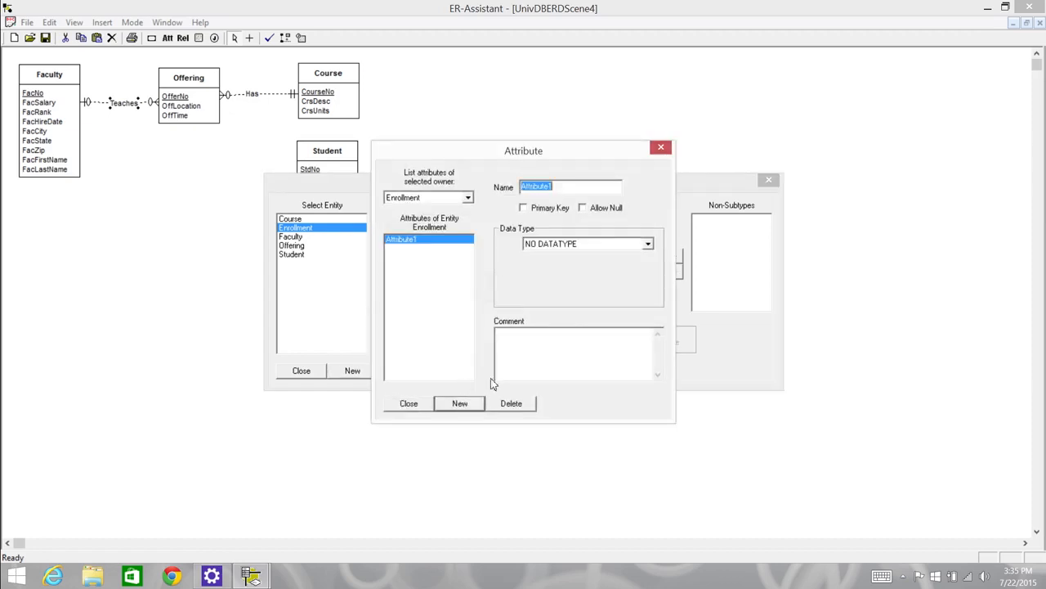
{"action": "type", "text": "EnrGrade"}
{"action": "left_click", "coordinate": [647, 245]}
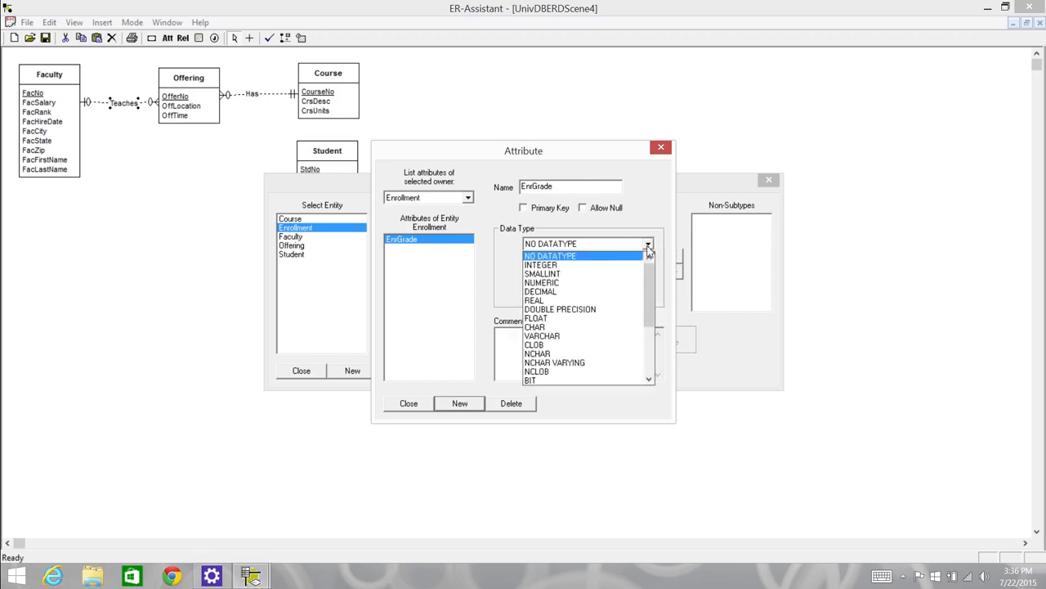
{"action": "left_click", "coordinate": [588, 292]}
{"action": "left_click", "coordinate": [561, 266]}
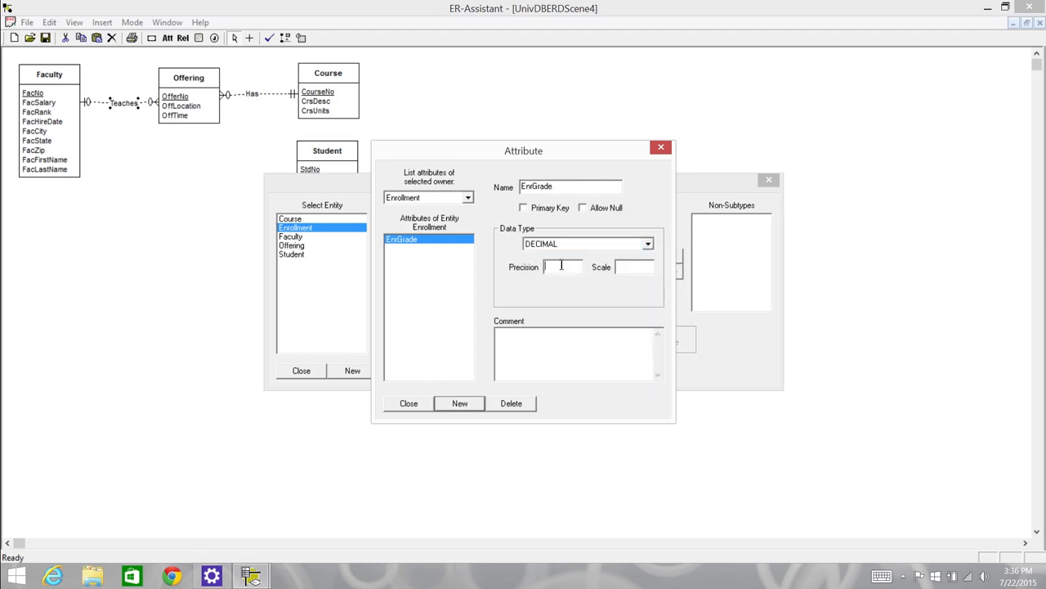
{"action": "type", "text": "2"}
{"action": "left_click", "coordinate": [629, 268]}
{"action": "type", "text": "1"}
{"action": "left_click", "coordinate": [403, 409]}
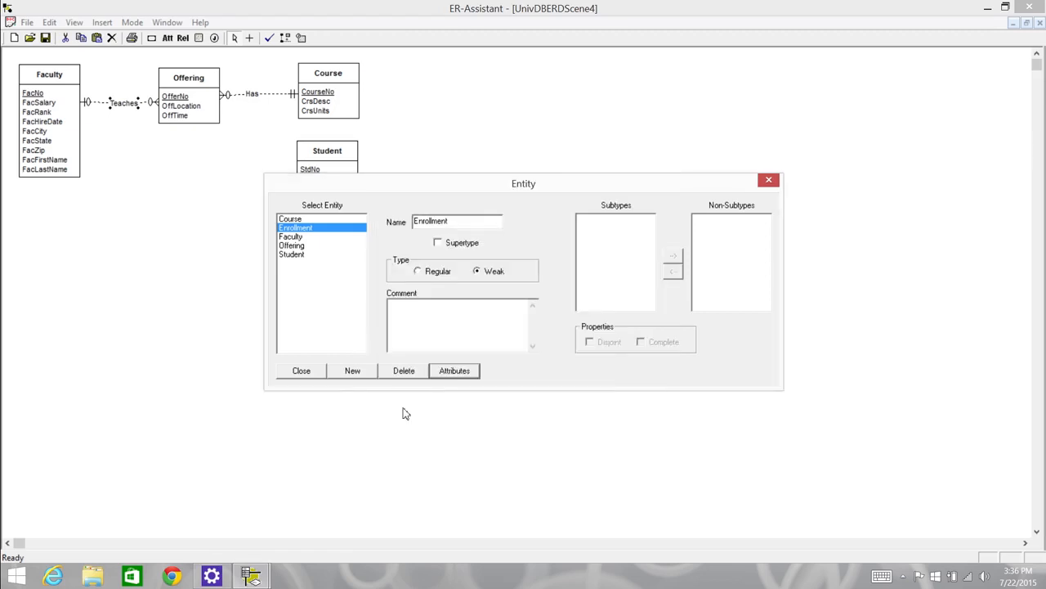
Return to the diagram and position the Enrollment entity directly below Offering, beside the Student entity
{"action": "left_click", "coordinate": [304, 373]}
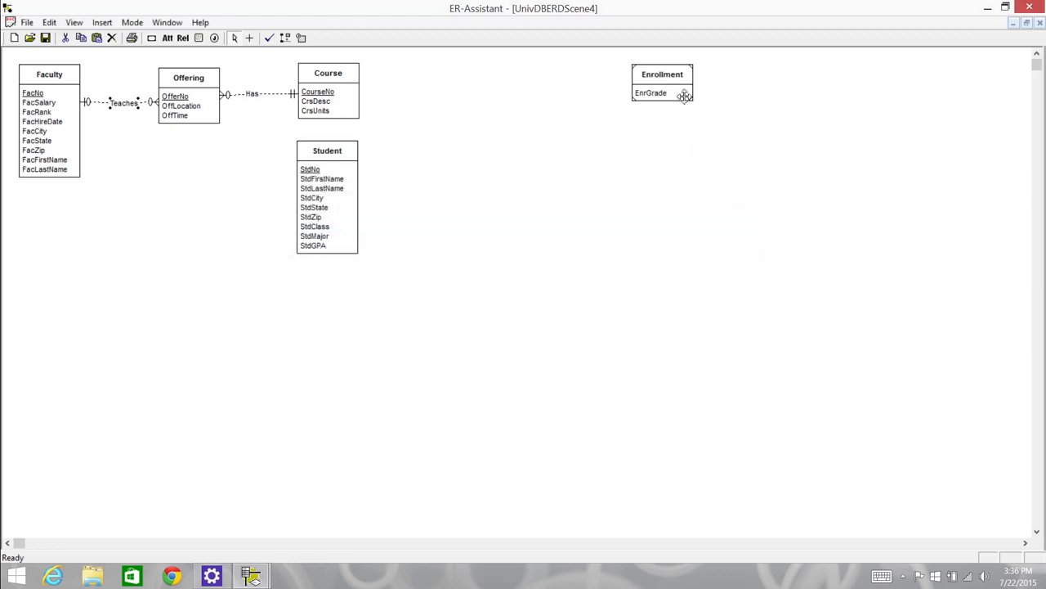
{"action": "left_click_drag", "start_coordinate": [684, 93], "coordinate": [210, 202]}
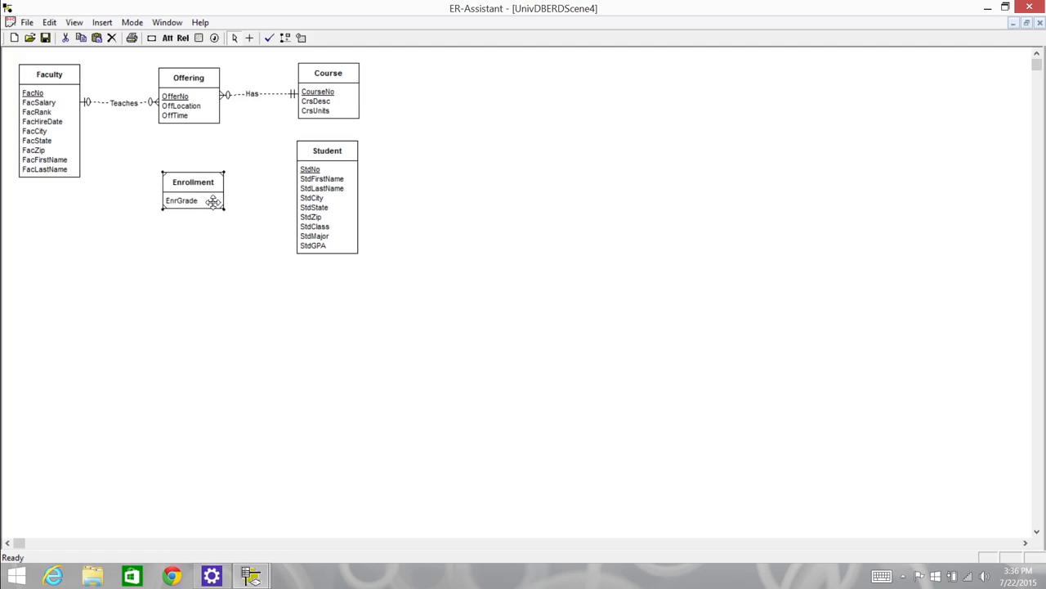
{"action": "left_click_drag", "start_coordinate": [210, 202], "coordinate": [210, 201]}
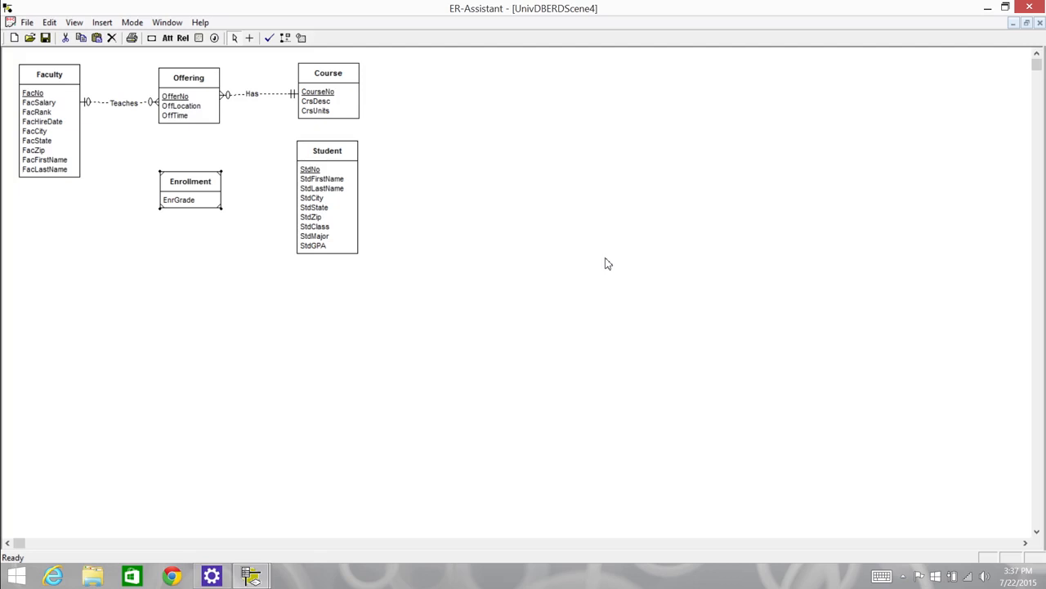
Connect Offering to Enrollment and Student to Enrollment in Connect Mode, and return to Select Mode
{"action": "left_click", "coordinate": [131, 25]}
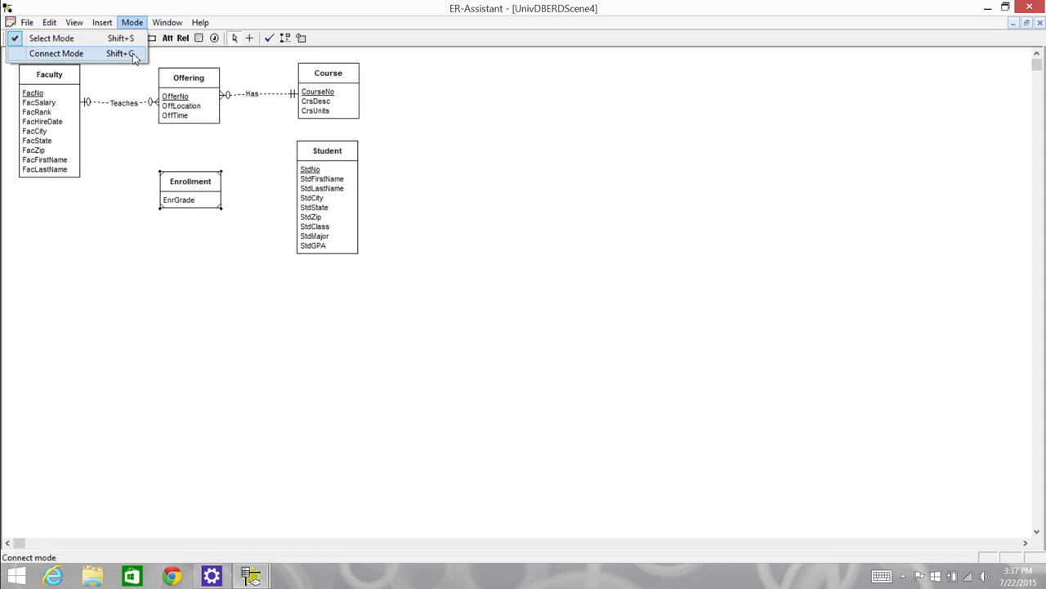
{"action": "left_click", "coordinate": [57, 54]}
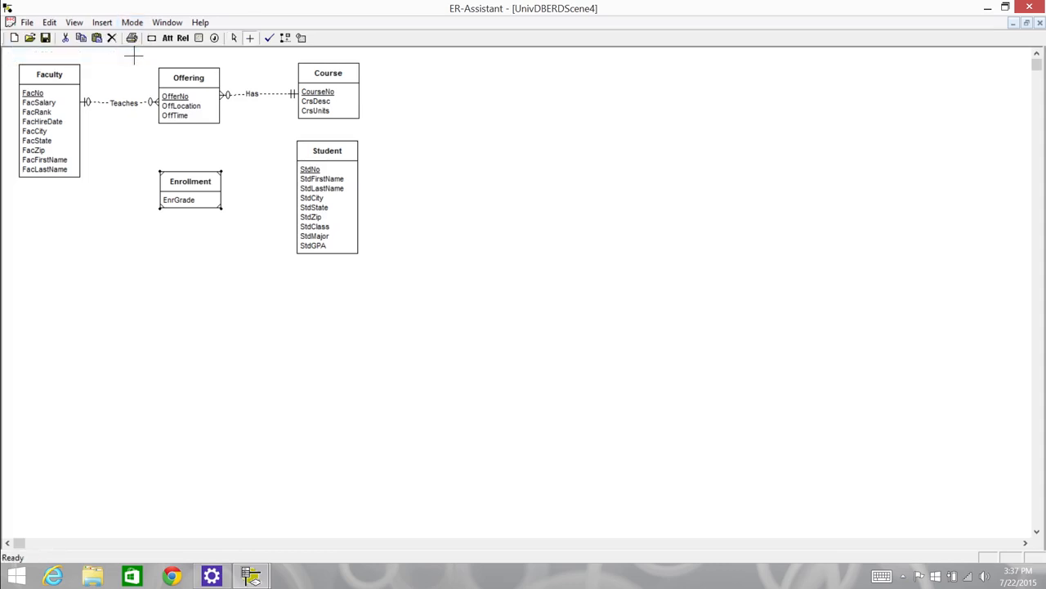
{"action": "left_click_drag", "start_coordinate": [184, 122], "coordinate": [191, 188]}
{"action": "left_click_drag", "start_coordinate": [327, 190], "coordinate": [207, 190]}
{"action": "left_click", "coordinate": [234, 38]}
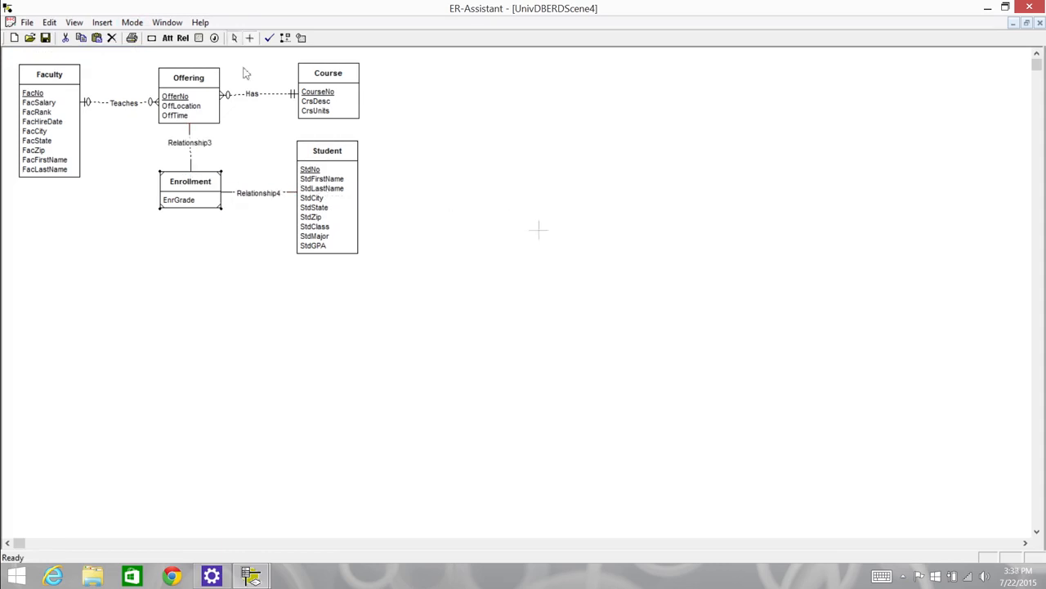
Make the relationship between Offering and Enrollment Identifying and rename it Grants
{"action": "double_click", "coordinate": [201, 146]}
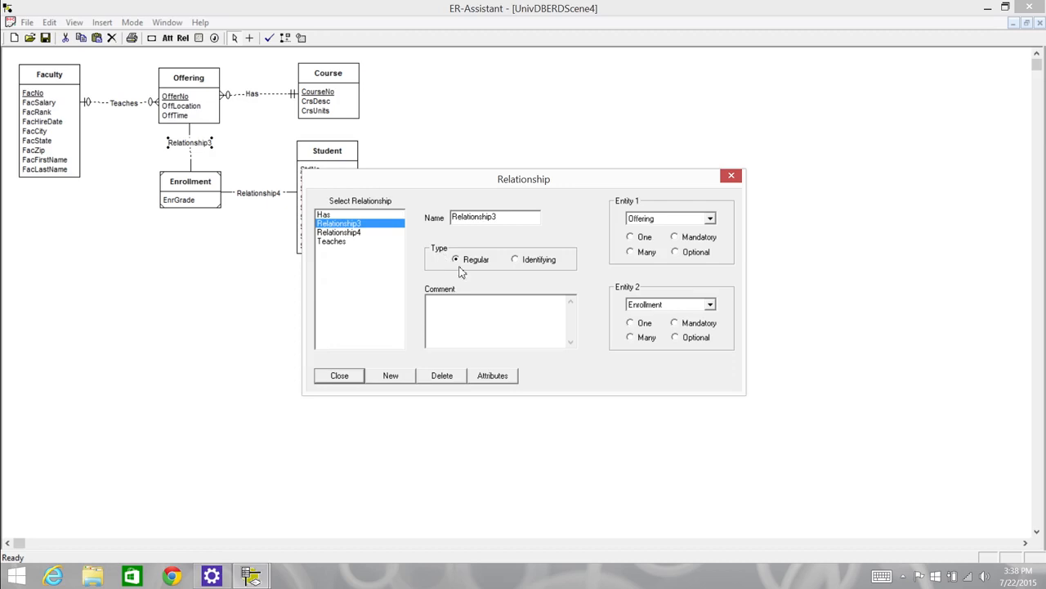
{"action": "left_click", "coordinate": [515, 260]}
{"action": "left_click_drag", "start_coordinate": [496, 218], "coordinate": [426, 219]}
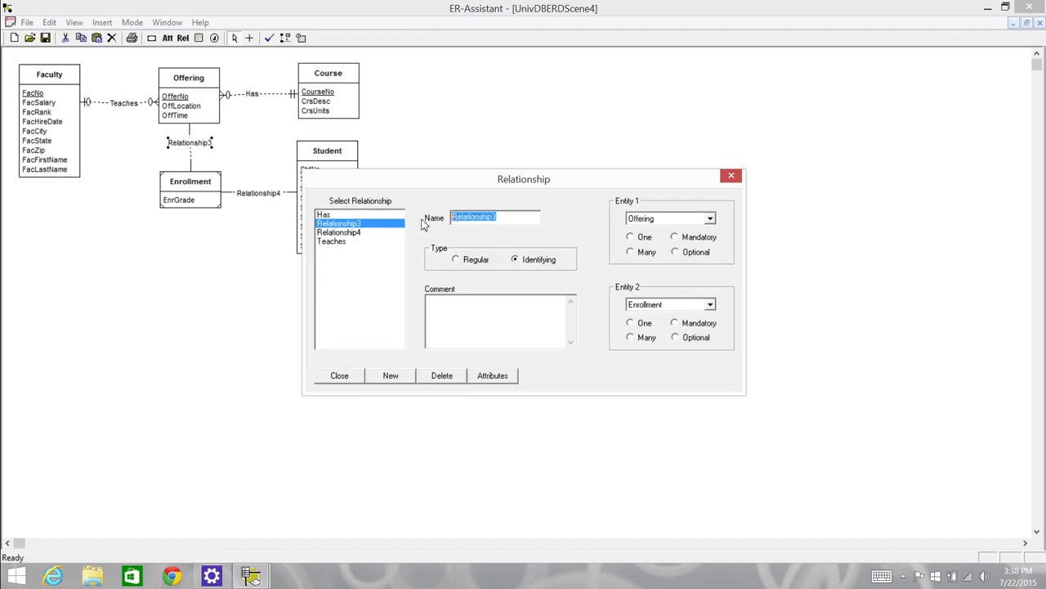
{"action": "type", "text": "Grants"}
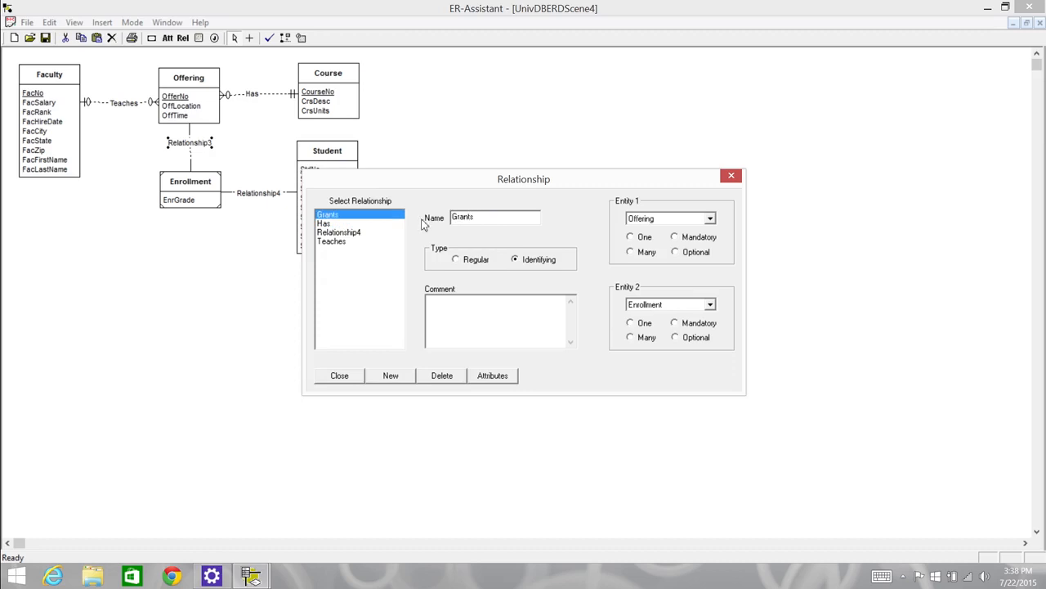
Set the Grants relationship to One and Mandatory for Offering and Many and Optional for Enrollment
{"action": "left_click", "coordinate": [630, 237]}
{"action": "left_click", "coordinate": [674, 237]}
{"action": "left_click", "coordinate": [631, 336]}
{"action": "left_click", "coordinate": [674, 337]}
Rename the relationship between Student and Enrollment as Registers and make it Identifying
{"action": "left_click", "coordinate": [345, 233]}
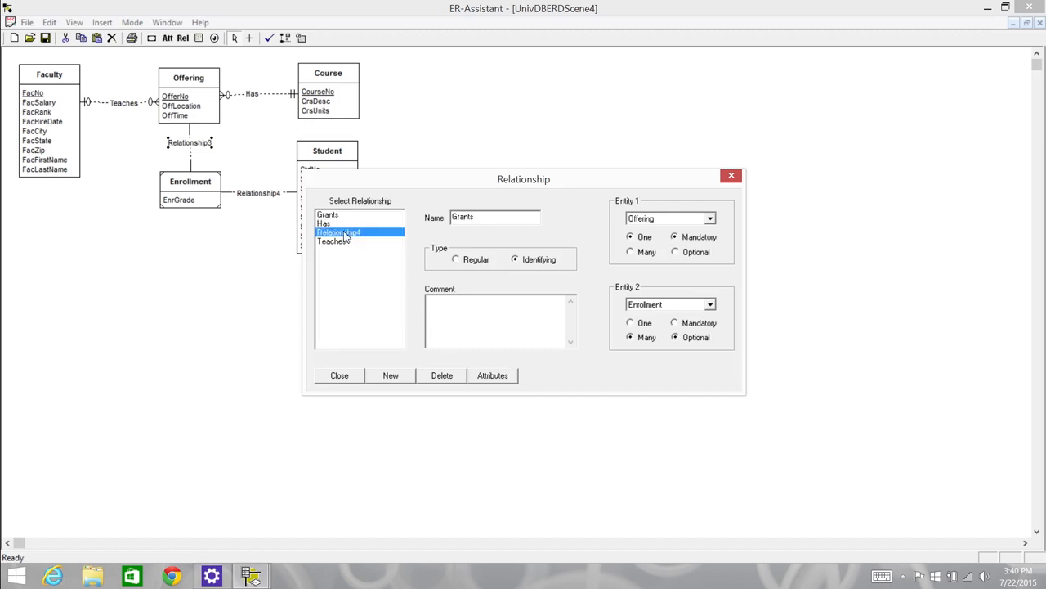
{"action": "type", "text": "Registers"}
{"action": "left_click", "coordinate": [515, 260]}
Set the Registers relationship to One and Mandatory for Student and Many and Optional for Enrollment, and return to the diagram
{"action": "left_click", "coordinate": [629, 252]}
{"action": "left_click", "coordinate": [630, 237]}
{"action": "left_click", "coordinate": [676, 237]}
{"action": "left_click", "coordinate": [629, 337]}
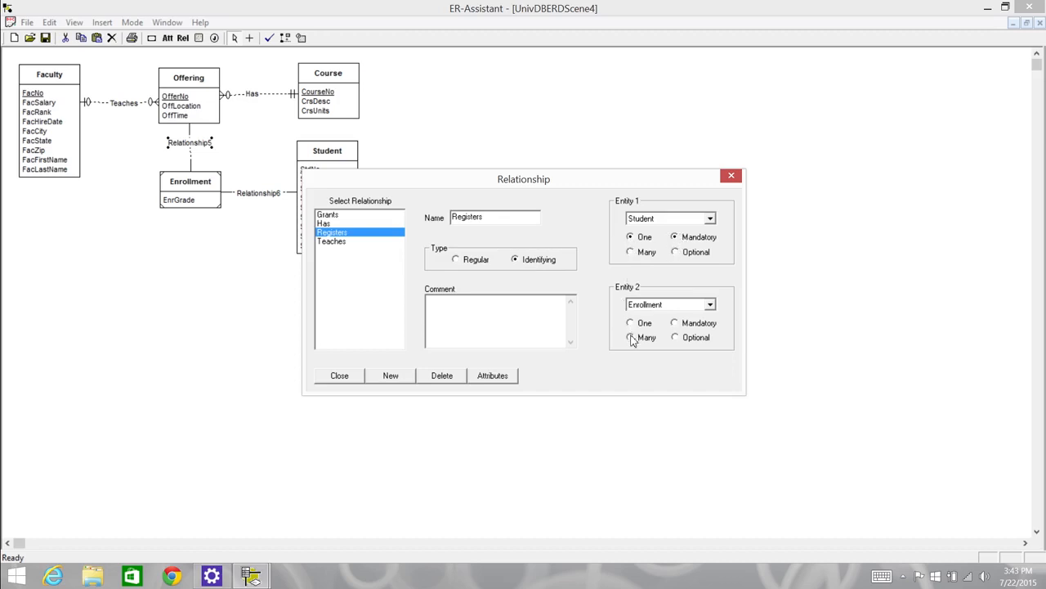
{"action": "left_click", "coordinate": [695, 337]}
{"action": "left_click", "coordinate": [345, 377]}
Nudge the Enrollment and Student entities so the Grants and Registers lines run straight
{"action": "left_click_drag", "start_coordinate": [199, 176], "coordinate": [194, 180]}
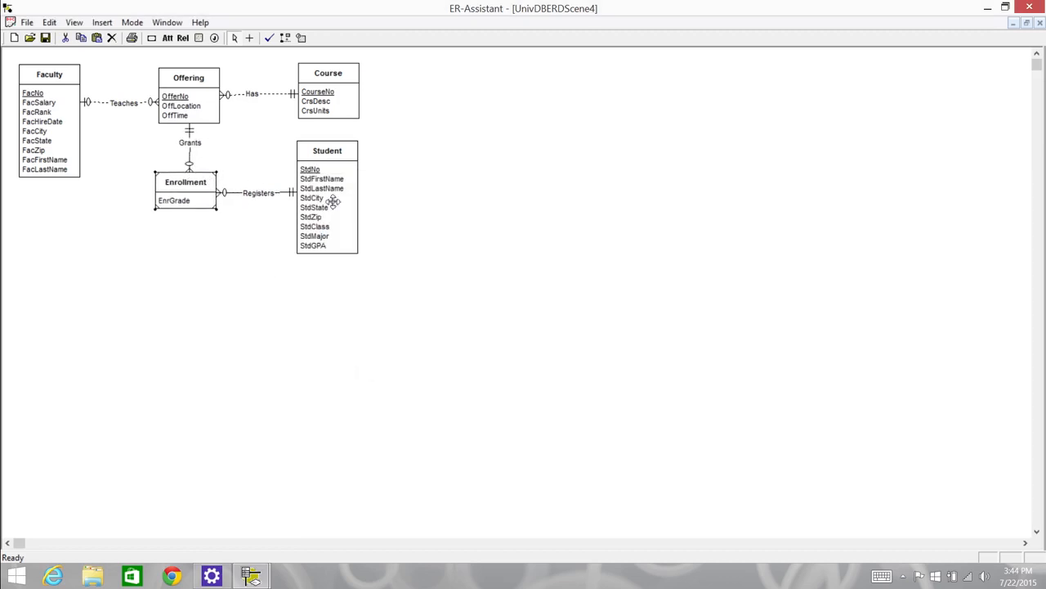
{"action": "left_click_drag", "start_coordinate": [333, 201], "coordinate": [333, 202]}
{"action": "left_click", "coordinate": [215, 200]}
{"action": "left_click_drag", "start_coordinate": [215, 199], "coordinate": [215, 199]}
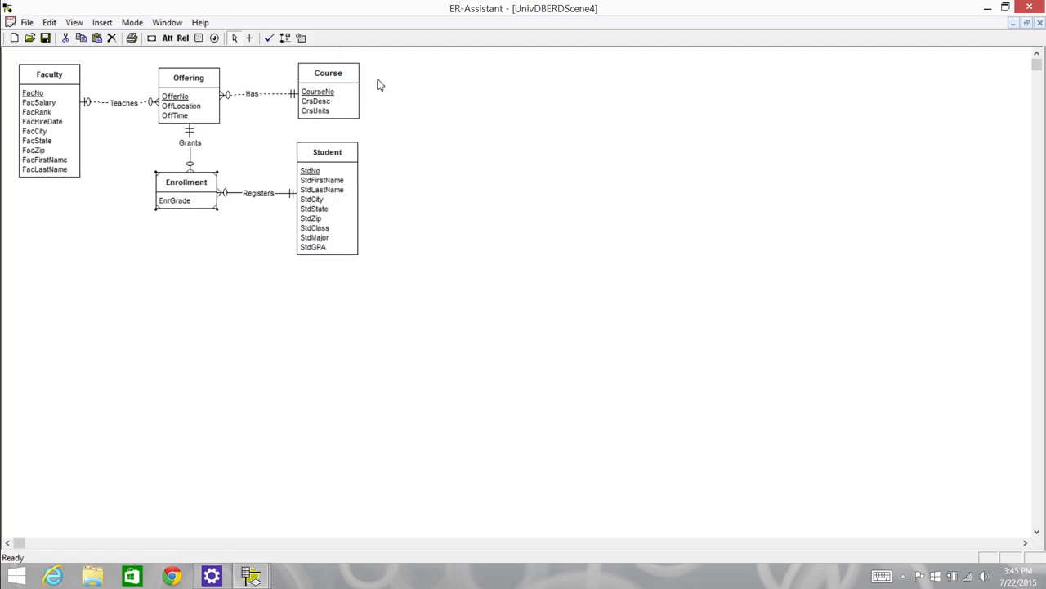
Create a new relationship named Supervises with Faculty as both Entity 1 and Entity 2
{"action": "left_click", "coordinate": [184, 41]}
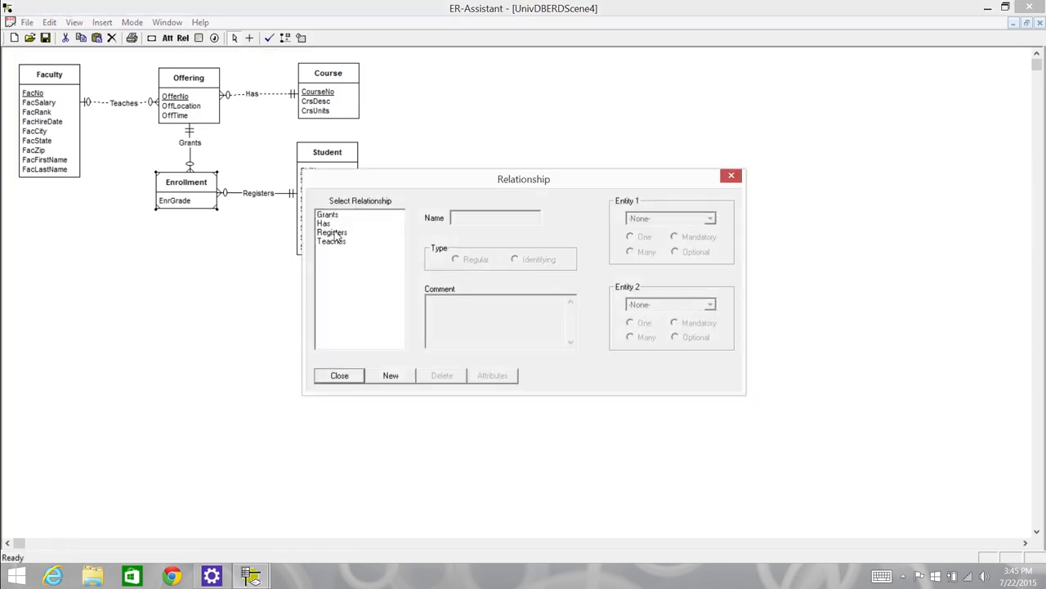
{"action": "left_click", "coordinate": [408, 377]}
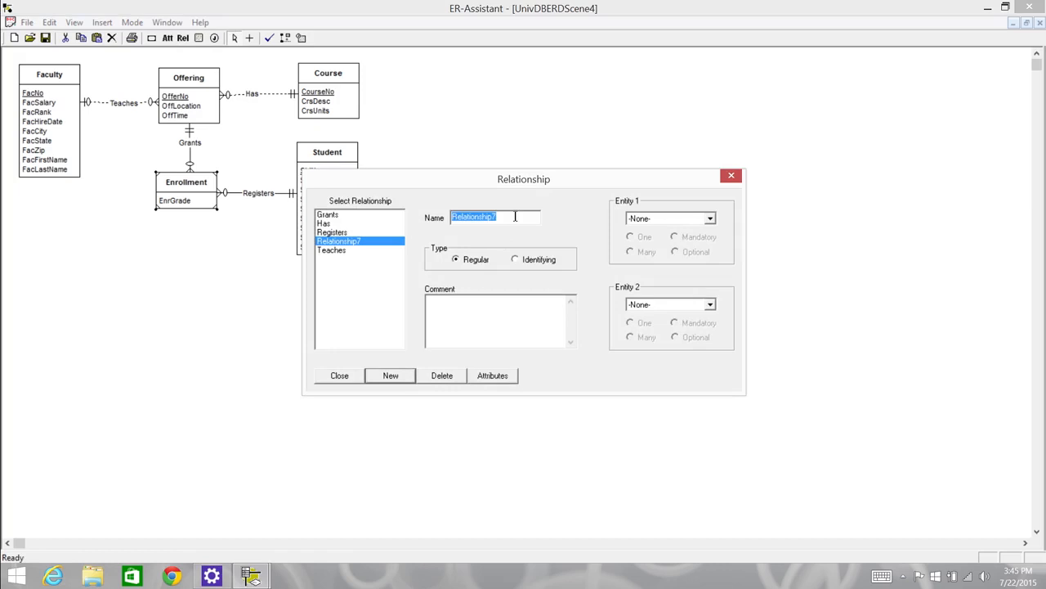
{"action": "type", "text": "Supervises"}
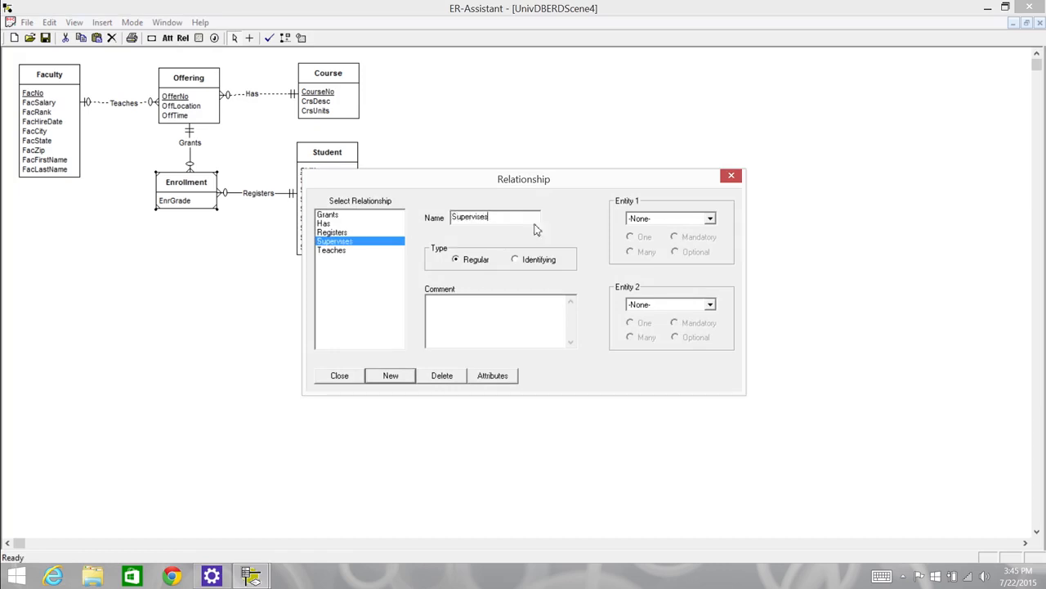
{"action": "left_click", "coordinate": [703, 219]}
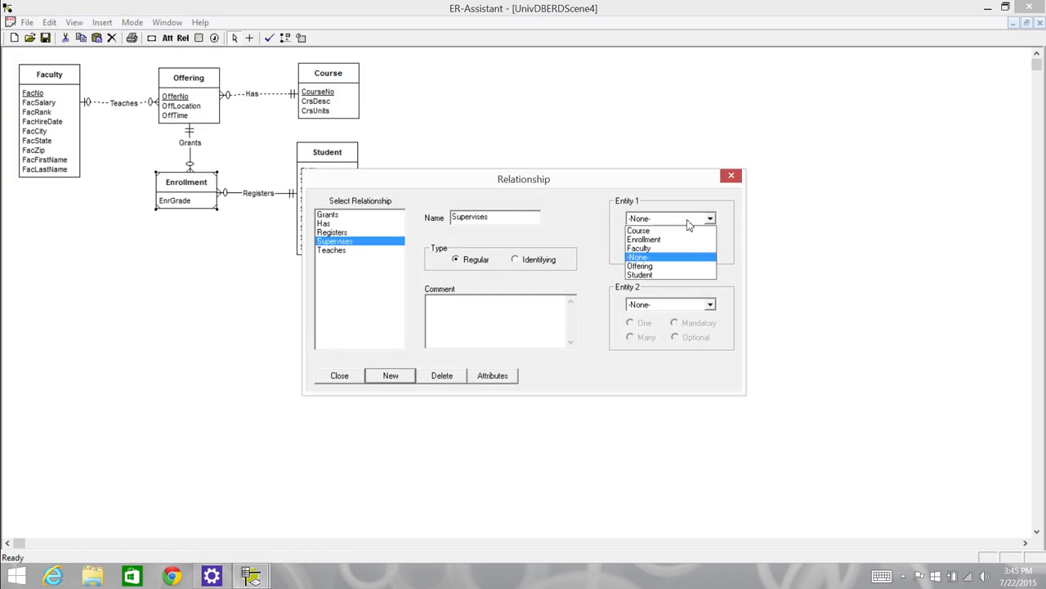
{"action": "left_click", "coordinate": [654, 257]}
{"action": "left_click", "coordinate": [709, 304]}
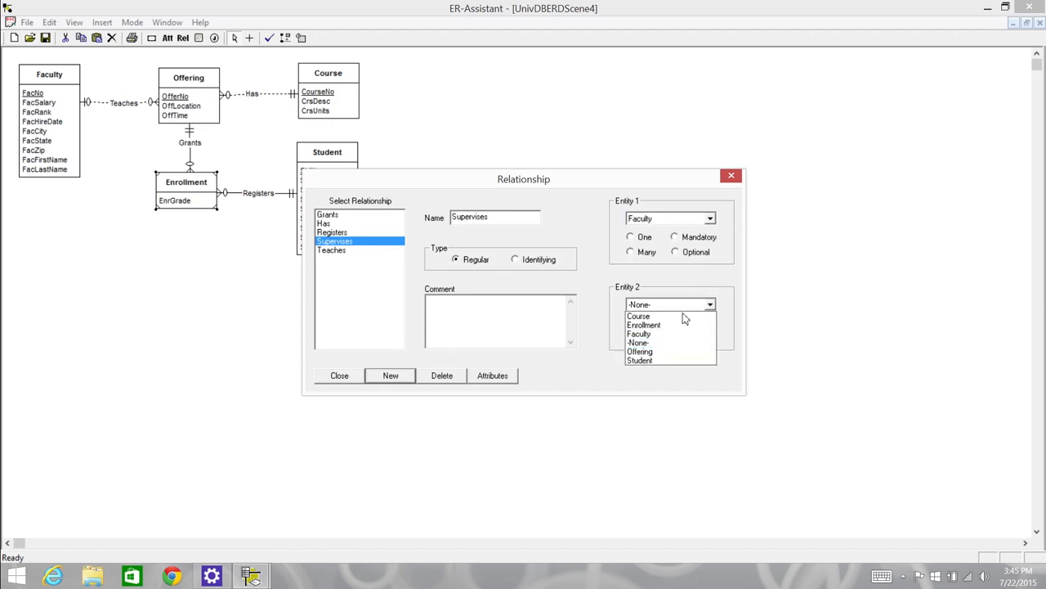
{"action": "left_click", "coordinate": [648, 336]}
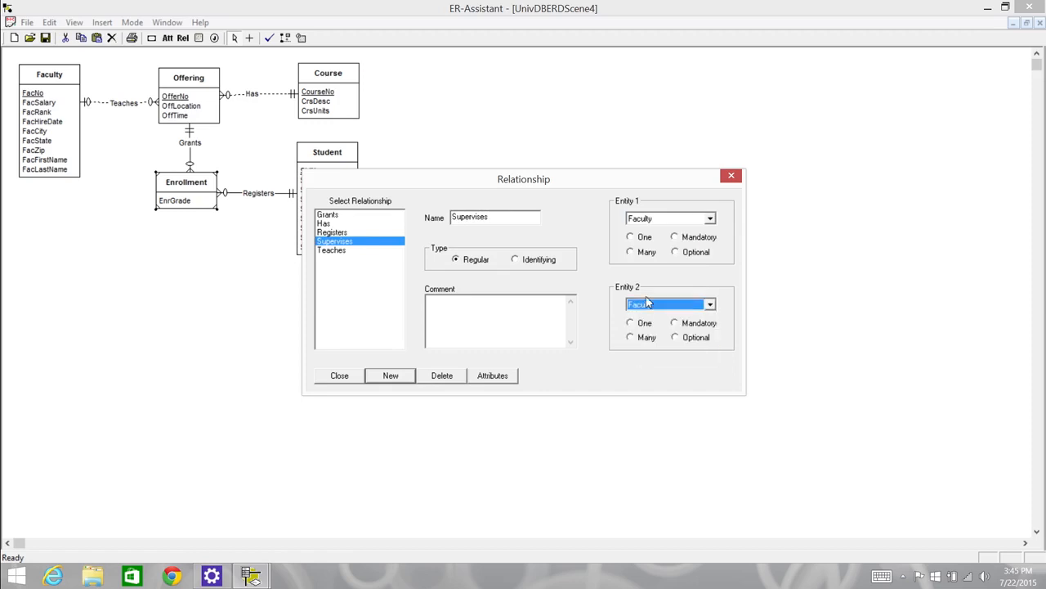
Set Supervises to One and Optional for Entity 1 and Many and Optional for Entity 2, and place its label just below the Faculty entity
{"action": "left_click", "coordinate": [630, 237]}
{"action": "left_click", "coordinate": [675, 252]}
{"action": "left_click", "coordinate": [631, 337]}
{"action": "left_click", "coordinate": [674, 338]}
{"action": "left_click", "coordinate": [340, 376]}
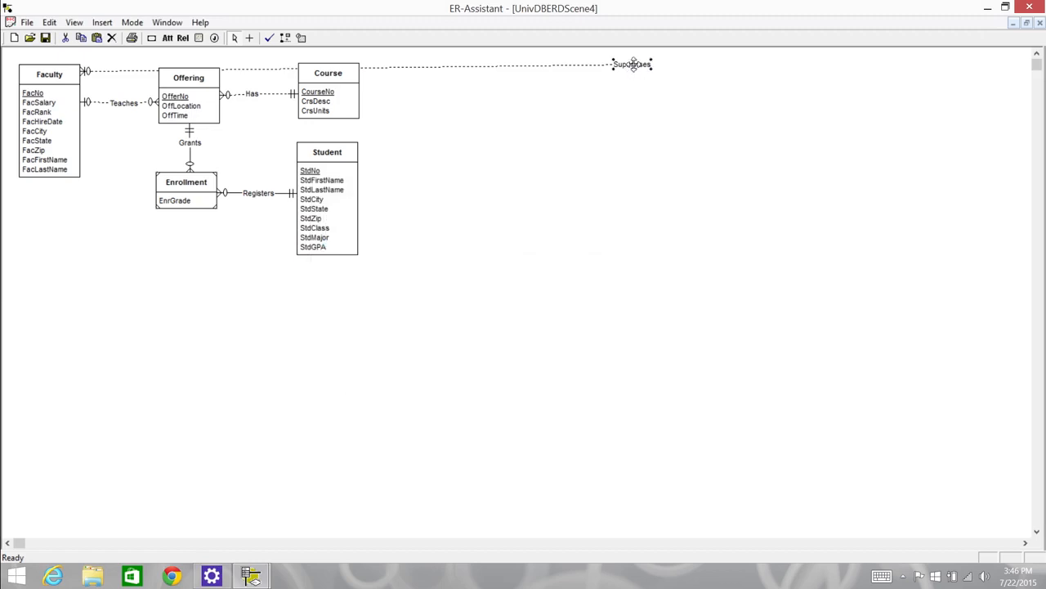
{"action": "left_click_drag", "start_coordinate": [633, 64], "coordinate": [99, 151]}
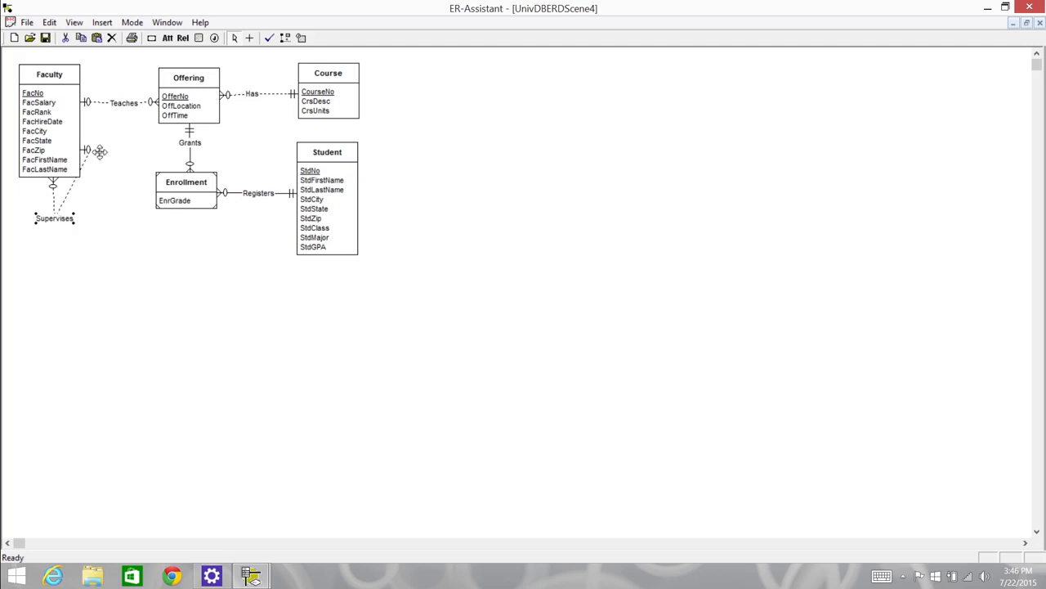
{"action": "left_click_drag", "start_coordinate": [70, 218], "coordinate": [101, 189]}
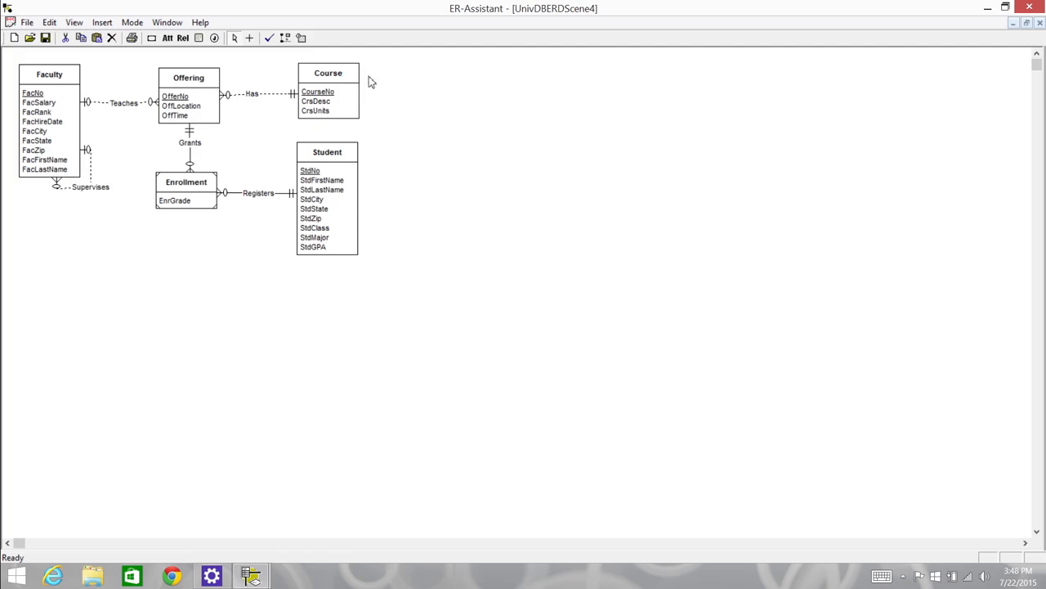
Examine the comment area of Faculty's FacCity attribute and return to the diagram without entering a comment
{"action": "double_click", "coordinate": [33, 155]}
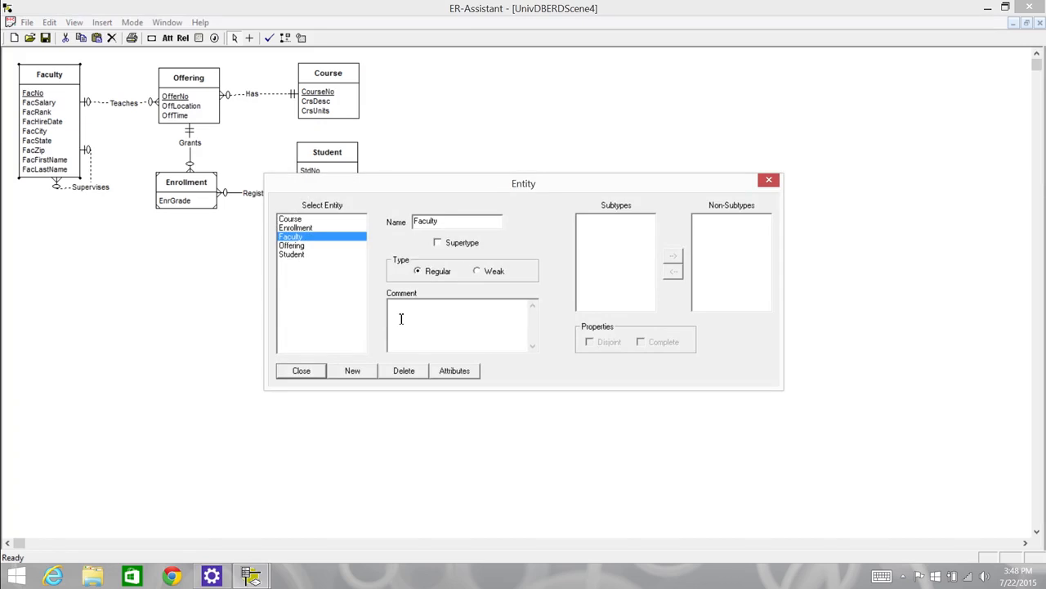
{"action": "left_click", "coordinate": [455, 370]}
{"action": "left_click", "coordinate": [423, 240]}
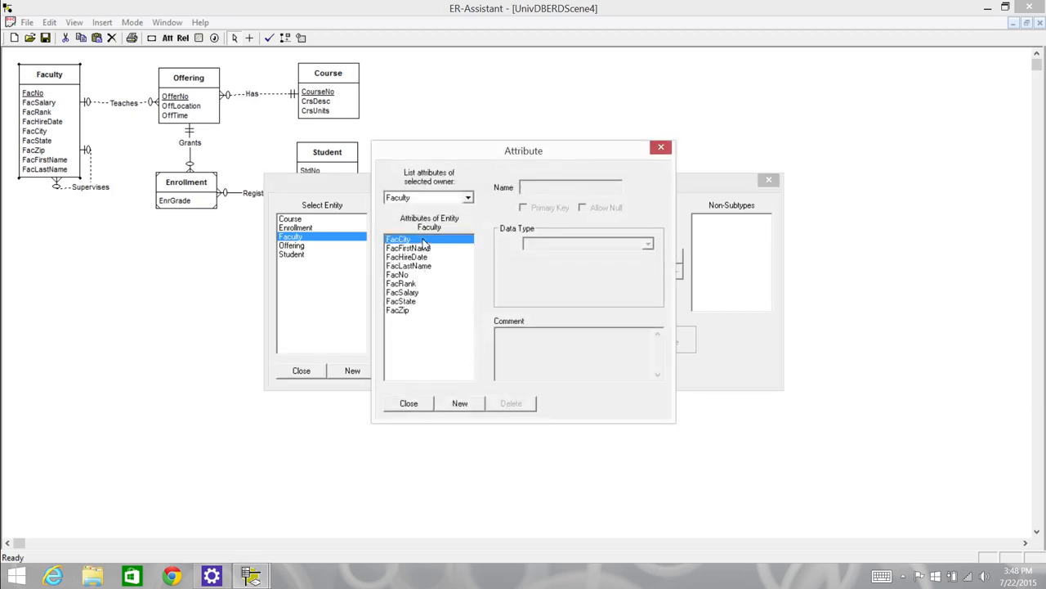
{"action": "left_click", "coordinate": [516, 343]}
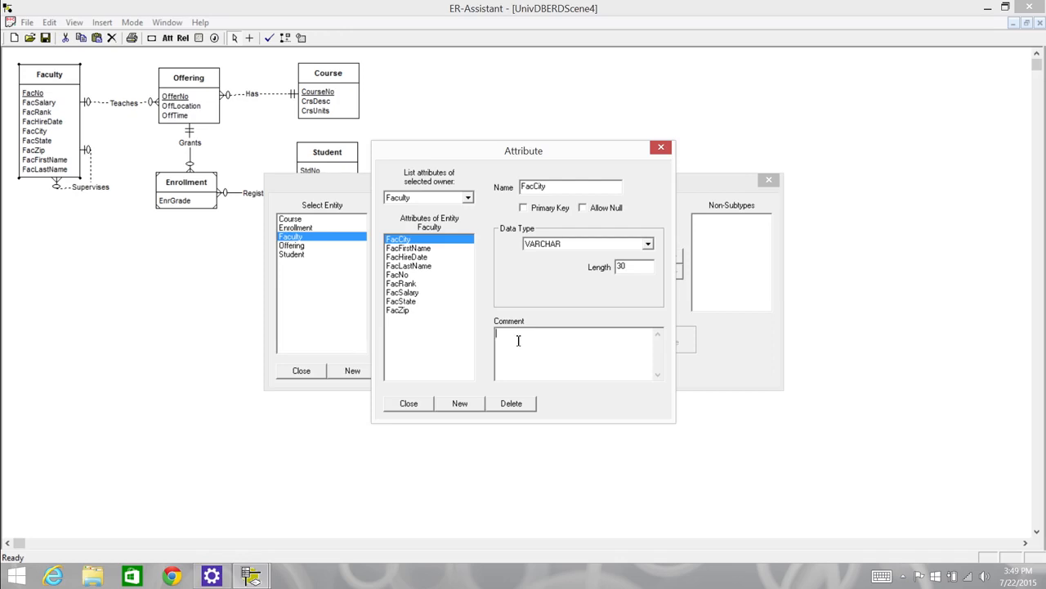
{"action": "left_click", "coordinate": [410, 404]}
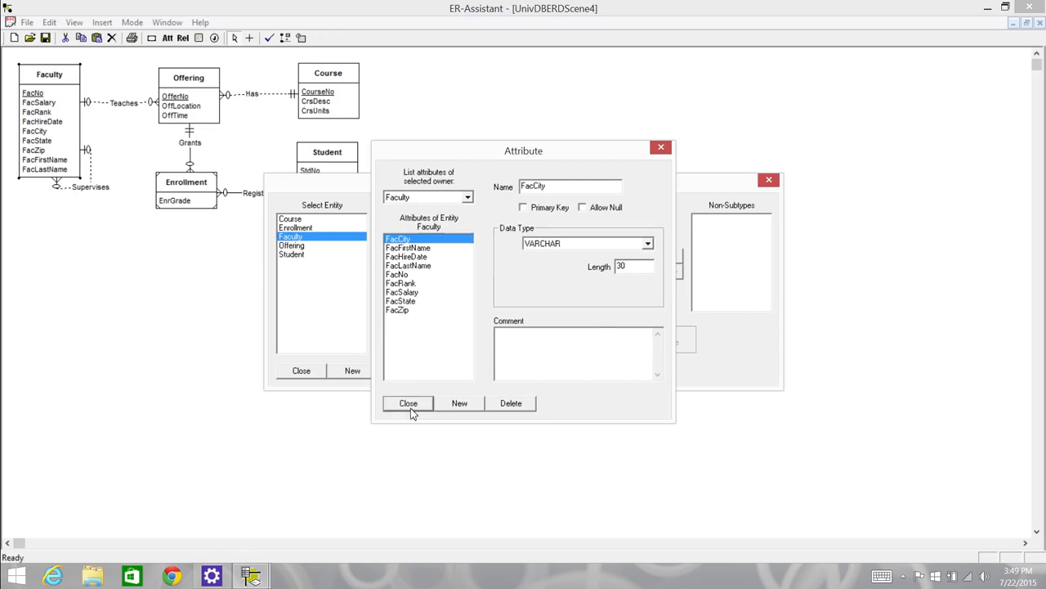
{"action": "left_click", "coordinate": [298, 372]}
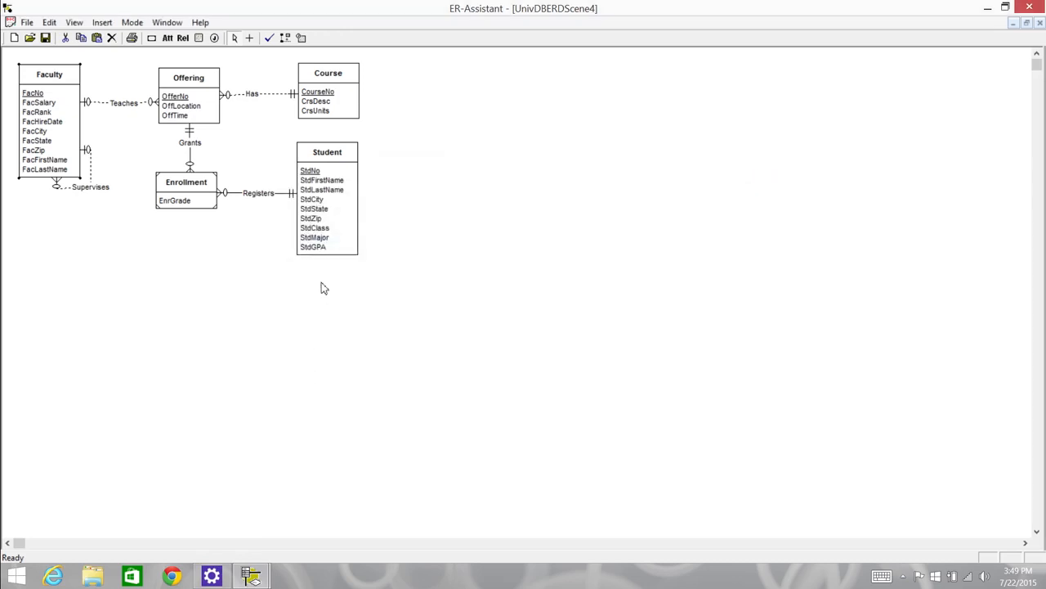
Examine the comment area of the Has relationship and return to the diagram without entering a comment
{"action": "double_click", "coordinate": [254, 93]}
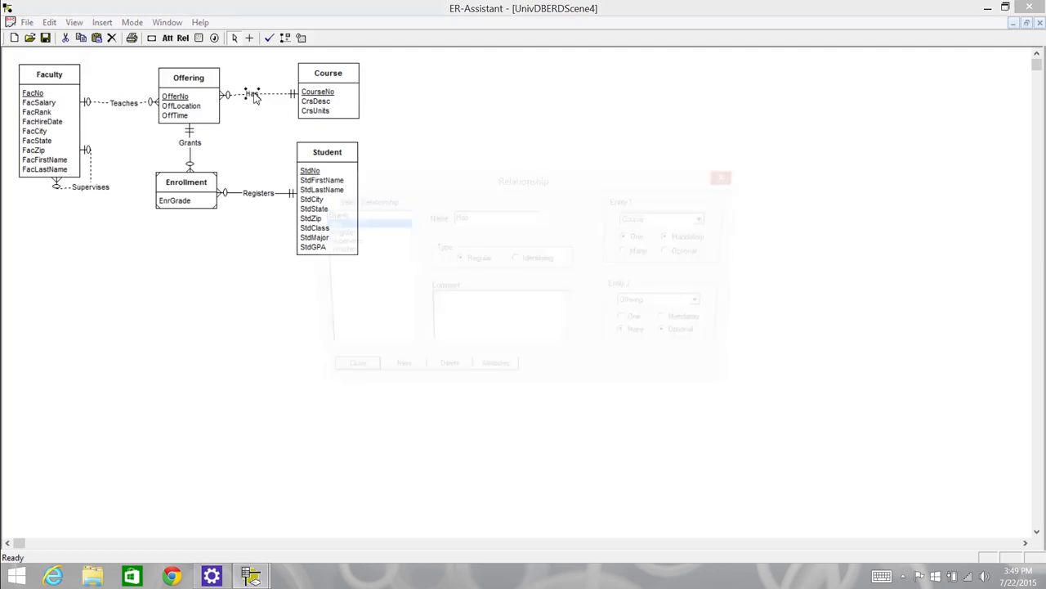
{"action": "left_click", "coordinate": [455, 314]}
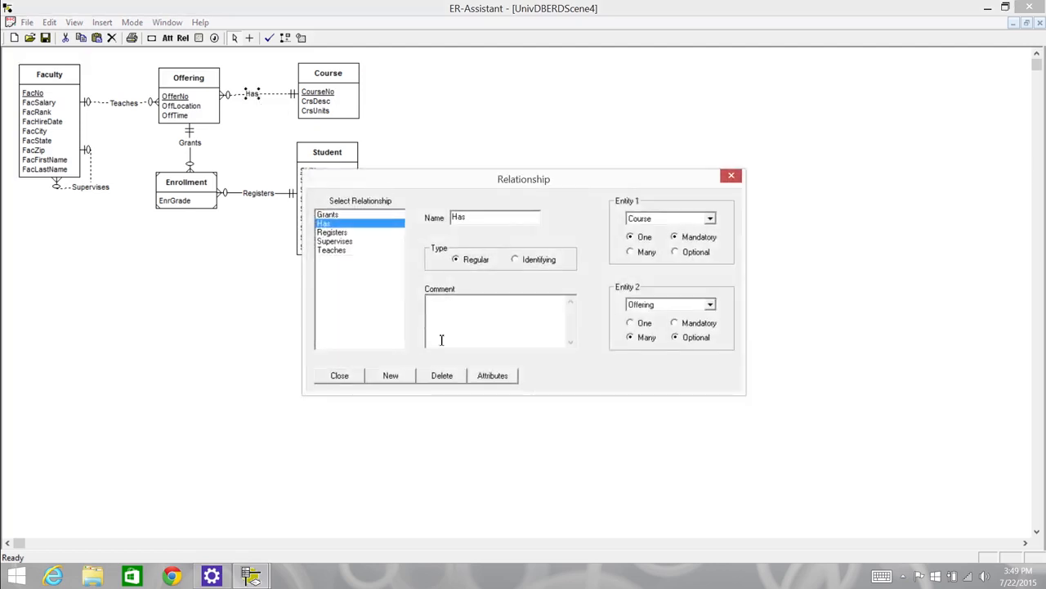
{"action": "left_click", "coordinate": [357, 380]}
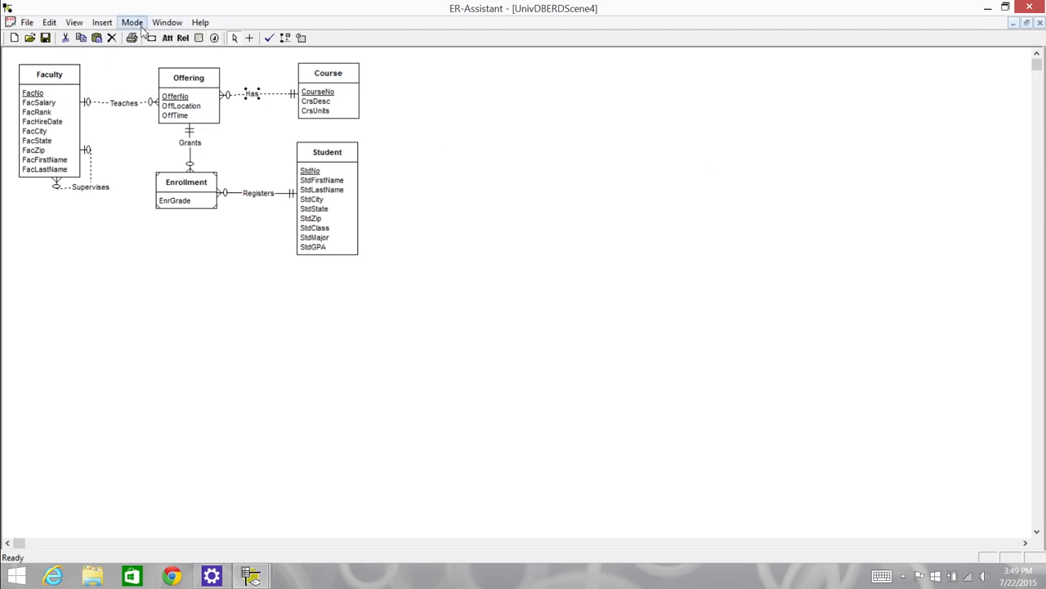
View the Design Justifications dialog and close it without adding a justification
{"action": "left_click", "coordinate": [102, 22]}
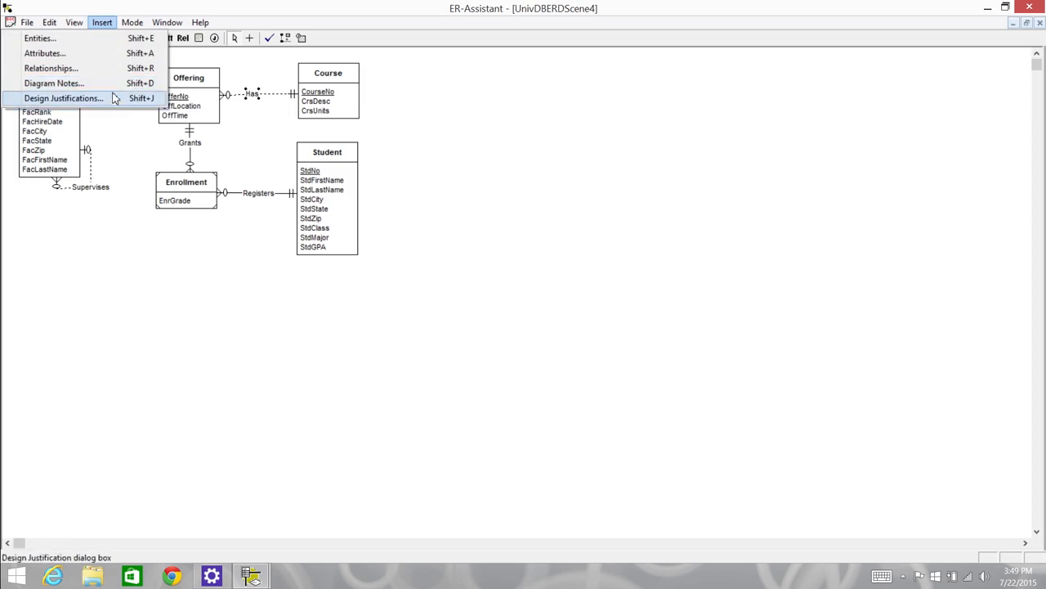
{"action": "left_click", "coordinate": [527, 112]}
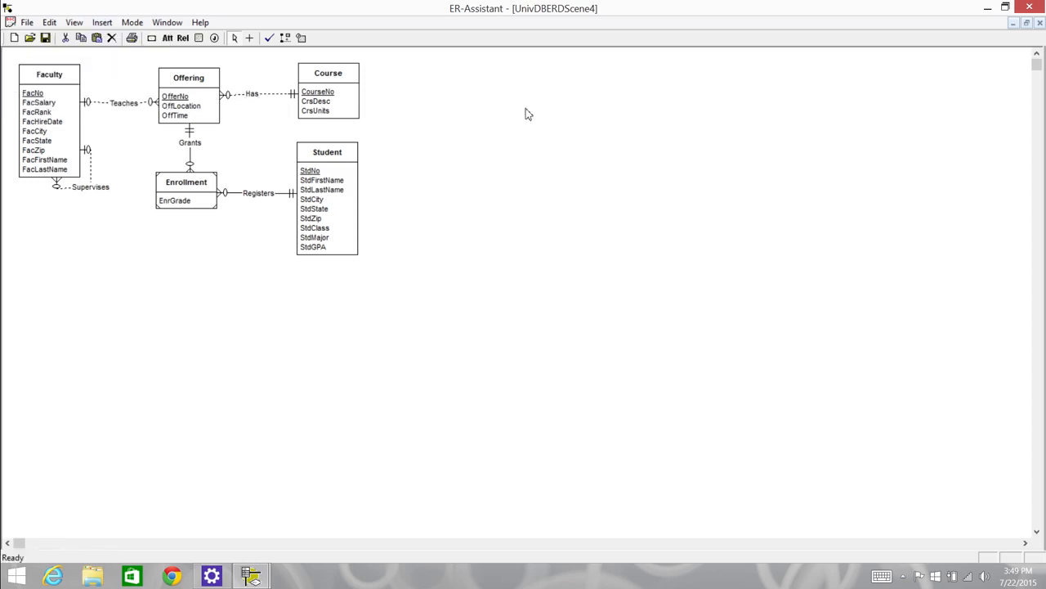
{"action": "left_click", "coordinate": [215, 39]}
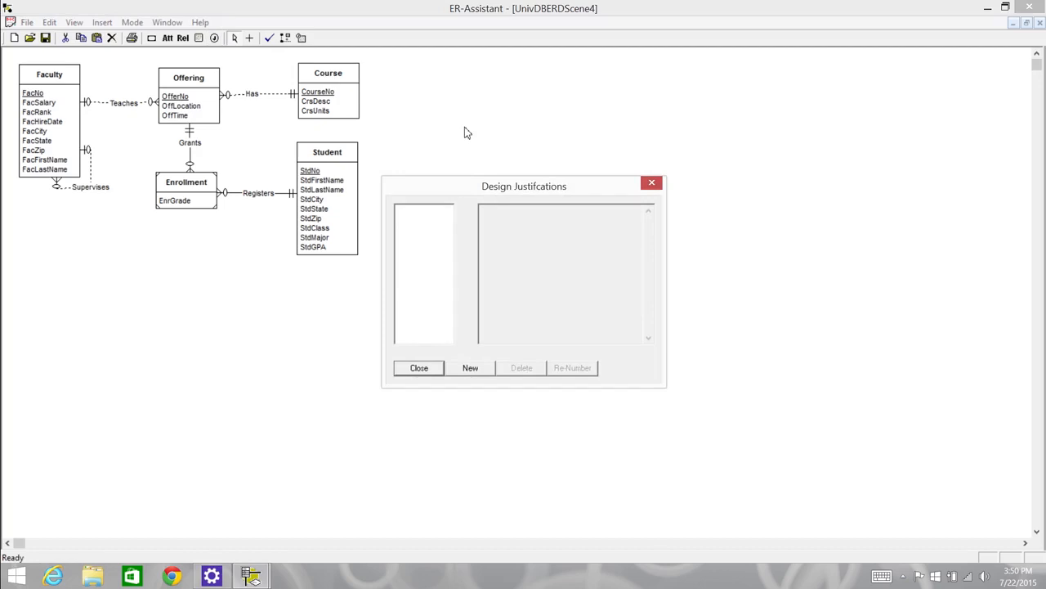
{"action": "left_click", "coordinate": [437, 368]}
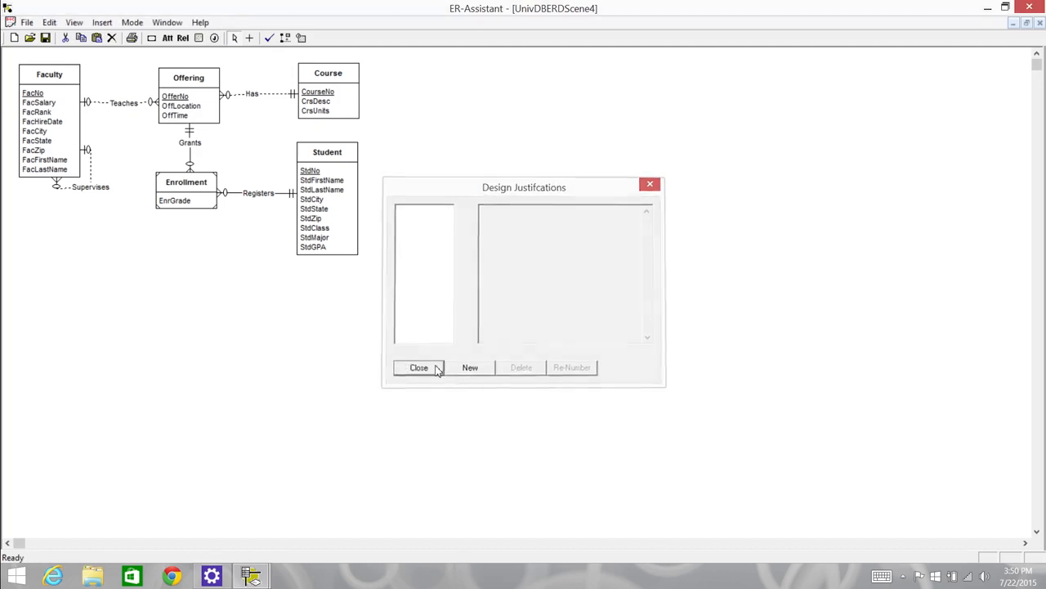
{"action": "left_click", "coordinate": [103, 23]}
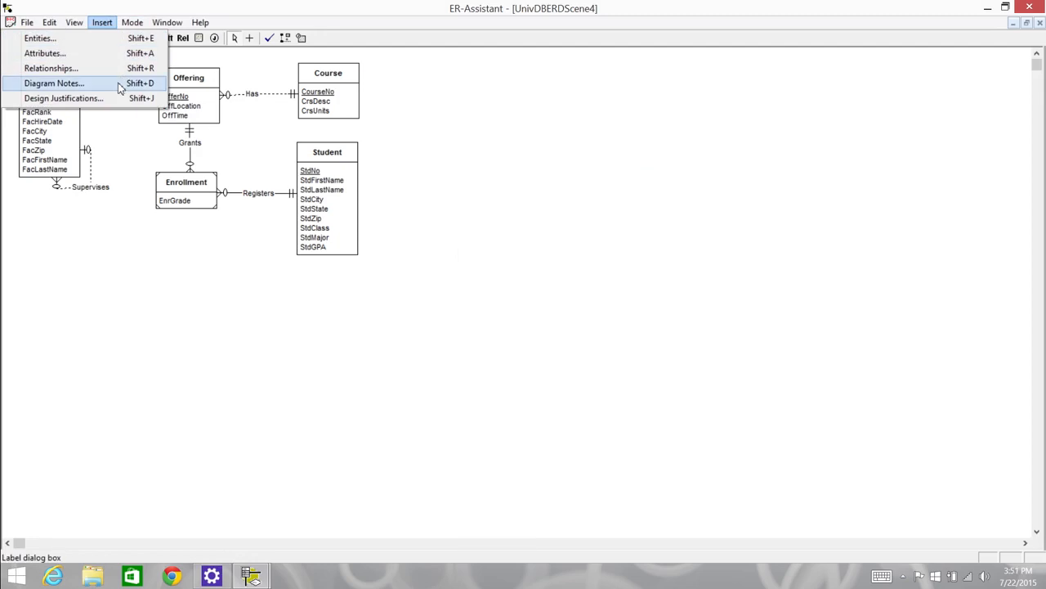
{"action": "left_click", "coordinate": [403, 90]}
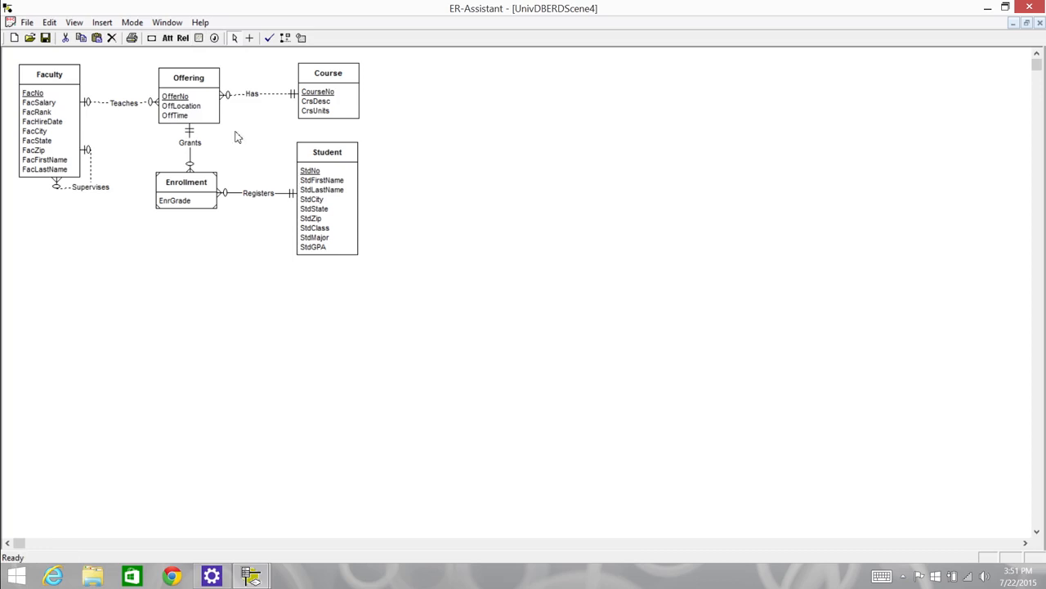
{"action": "left_click", "coordinate": [73, 23]}
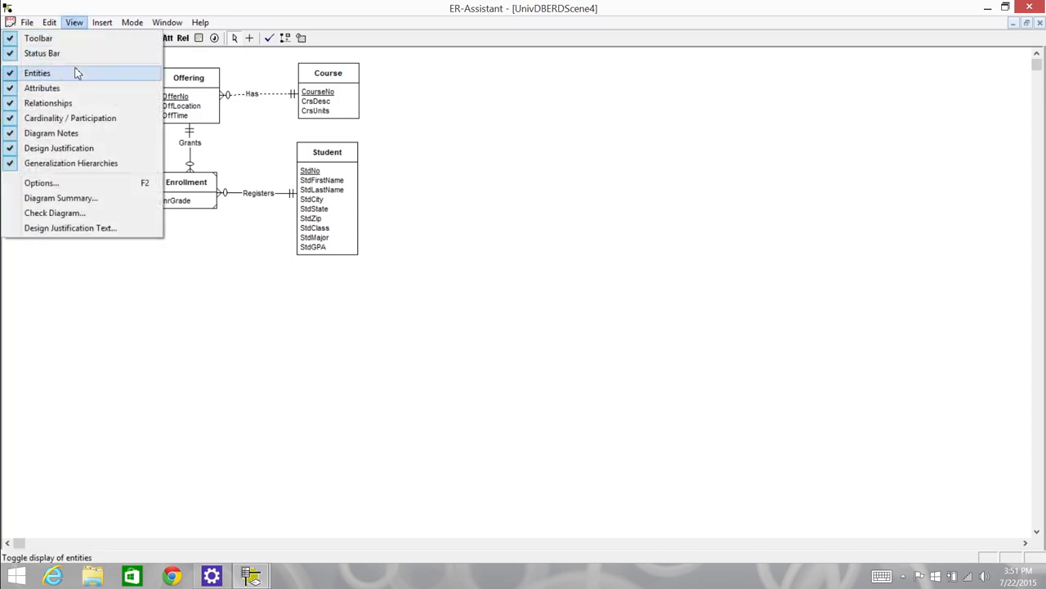
{"action": "left_click", "coordinate": [551, 127]}
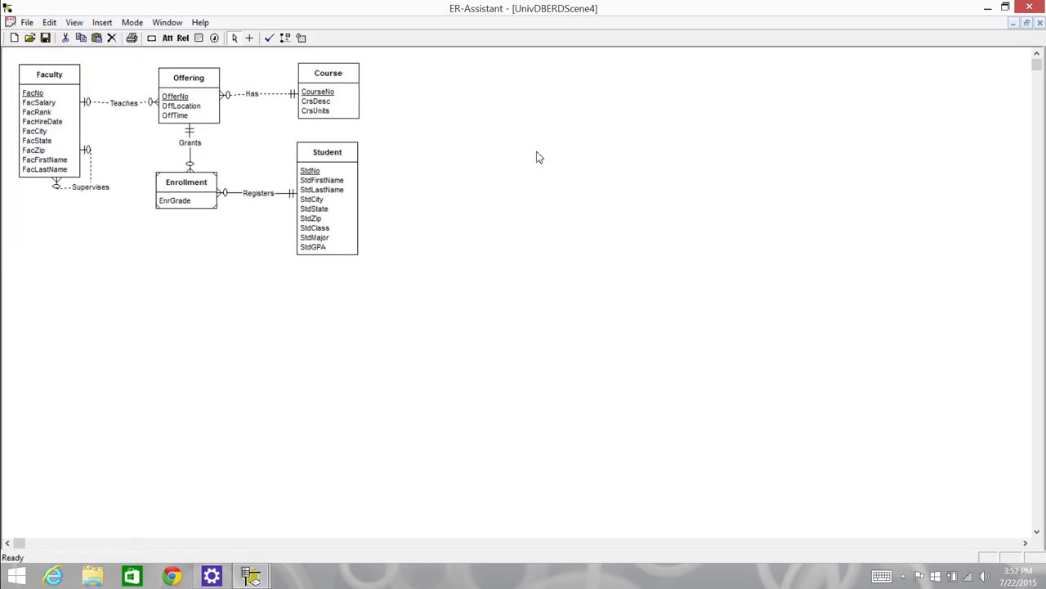
{"action": "left_click", "coordinate": [74, 23]}
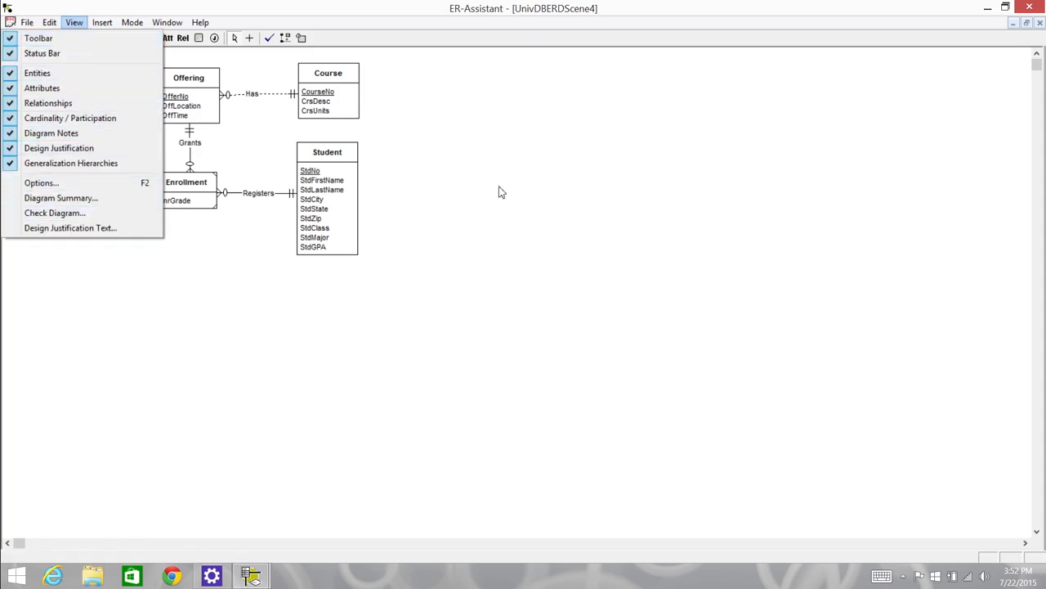
{"action": "left_click", "coordinate": [529, 192]}
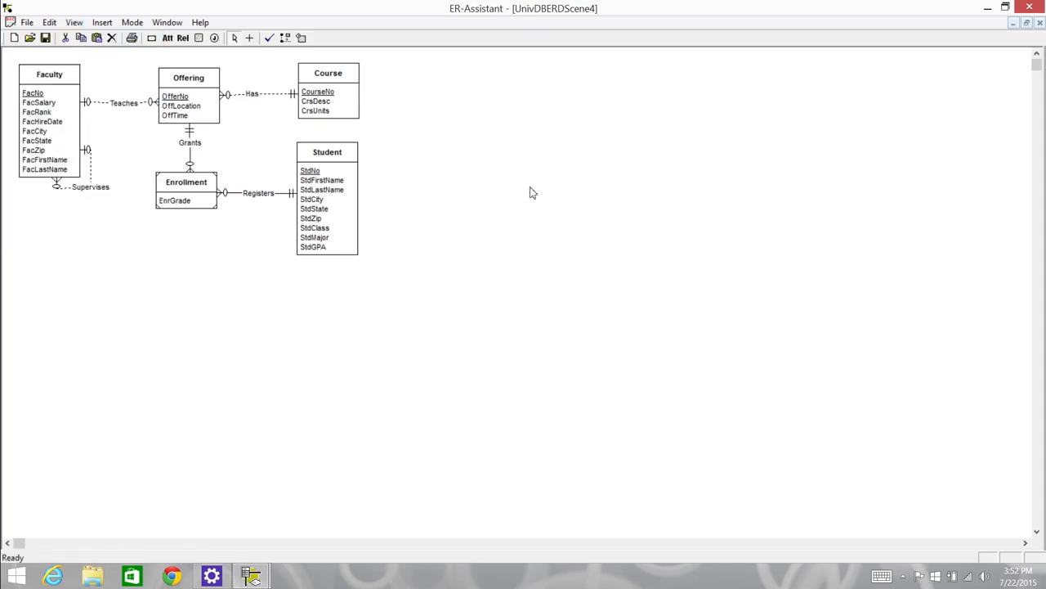
Run the consistency and completeness check on the diagram, review the report and close it
{"action": "left_click", "coordinate": [269, 40]}
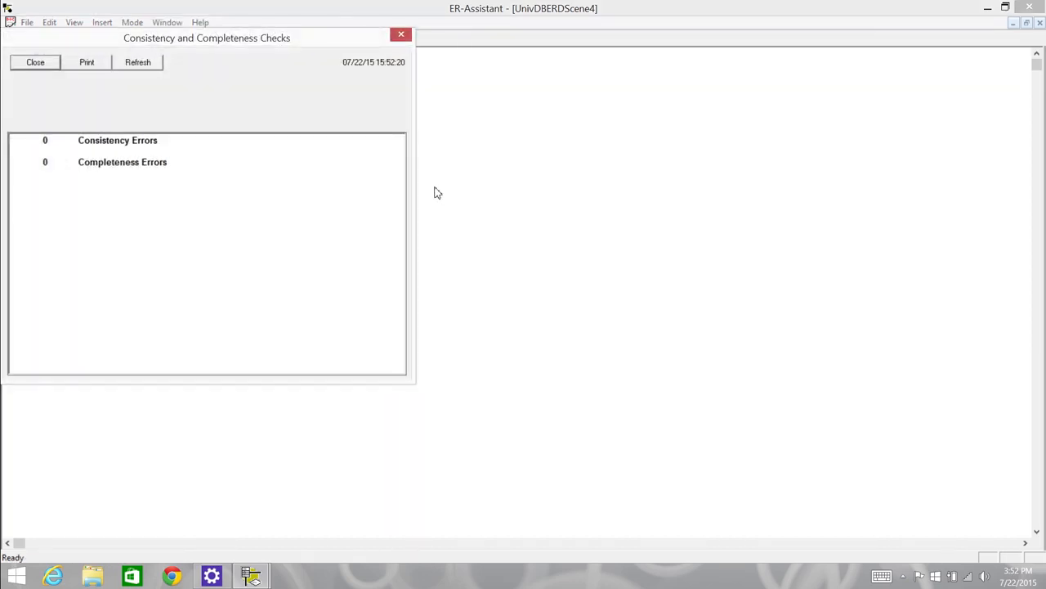
{"action": "left_click", "coordinate": [402, 36]}
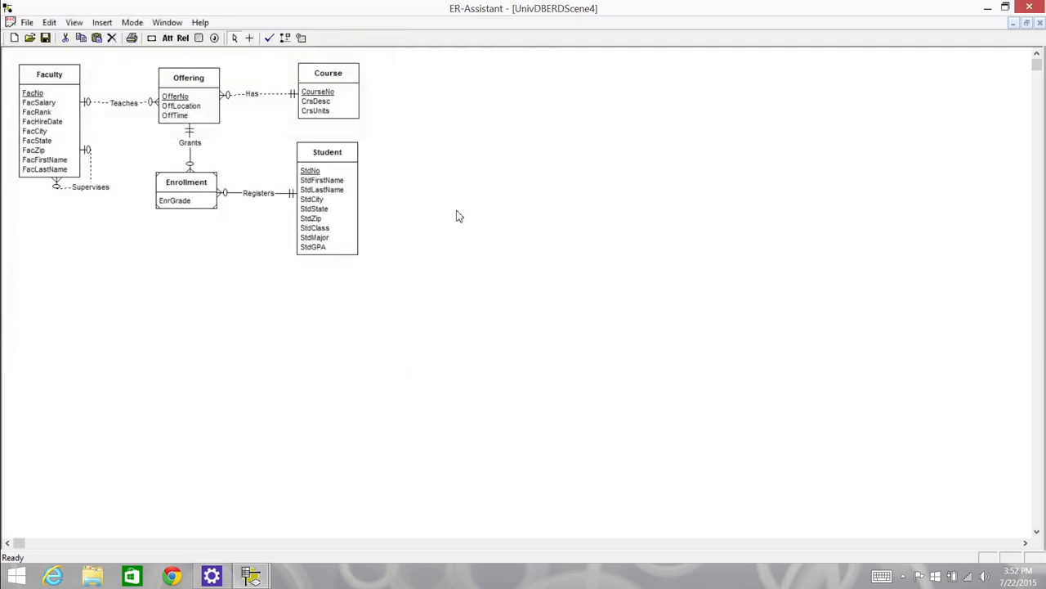
Set the Registers relationship to Many and Optional for Student and One and Mandatory for Enrollment, and return to the diagram
{"action": "double_click", "coordinate": [272, 194]}
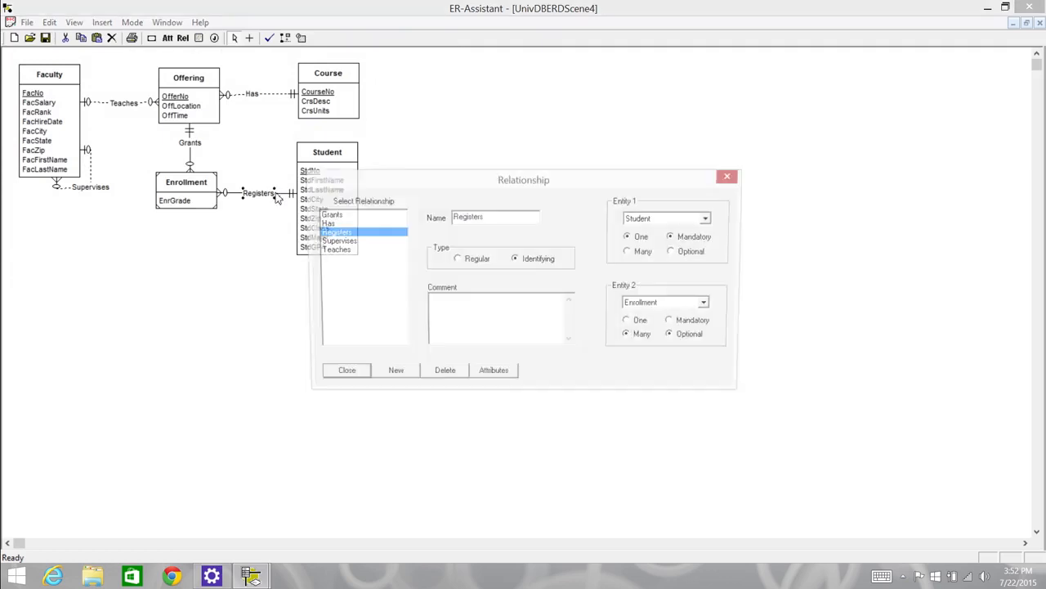
{"action": "left_click", "coordinate": [632, 254]}
{"action": "left_click", "coordinate": [675, 253]}
{"action": "left_click", "coordinate": [631, 323]}
{"action": "left_click", "coordinate": [675, 322]}
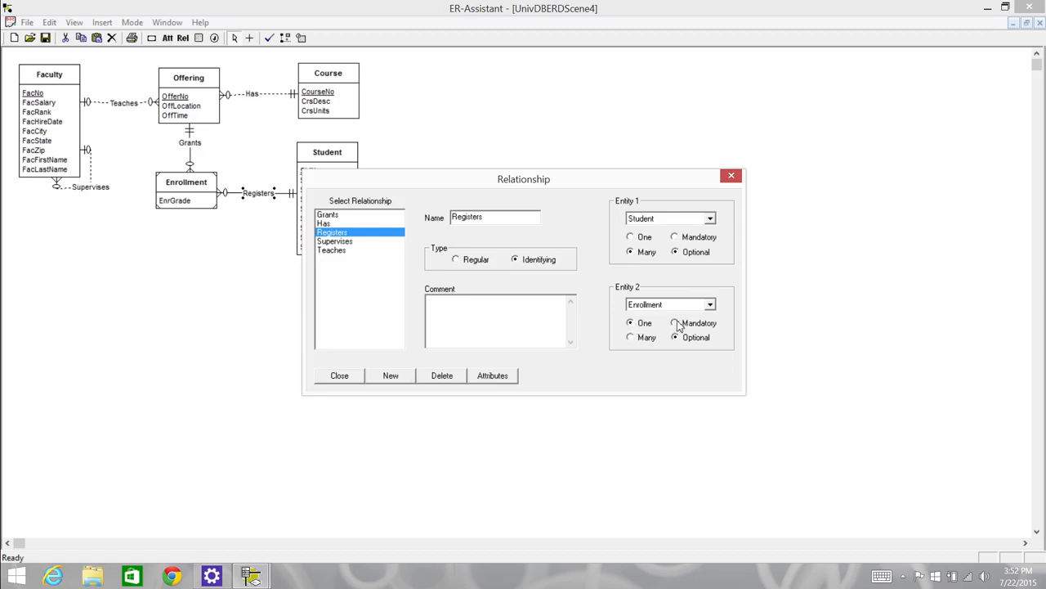
{"action": "left_click", "coordinate": [358, 380]}
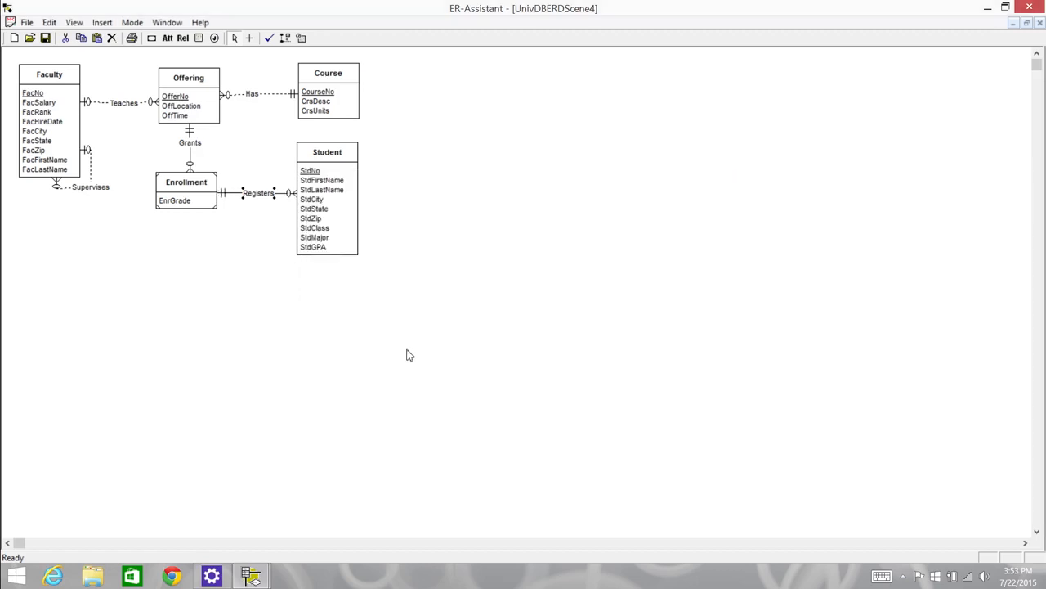
Check the diagram again with the changed Registers cardinalities, review the reported errors and close the report
{"action": "left_click", "coordinate": [269, 38]}
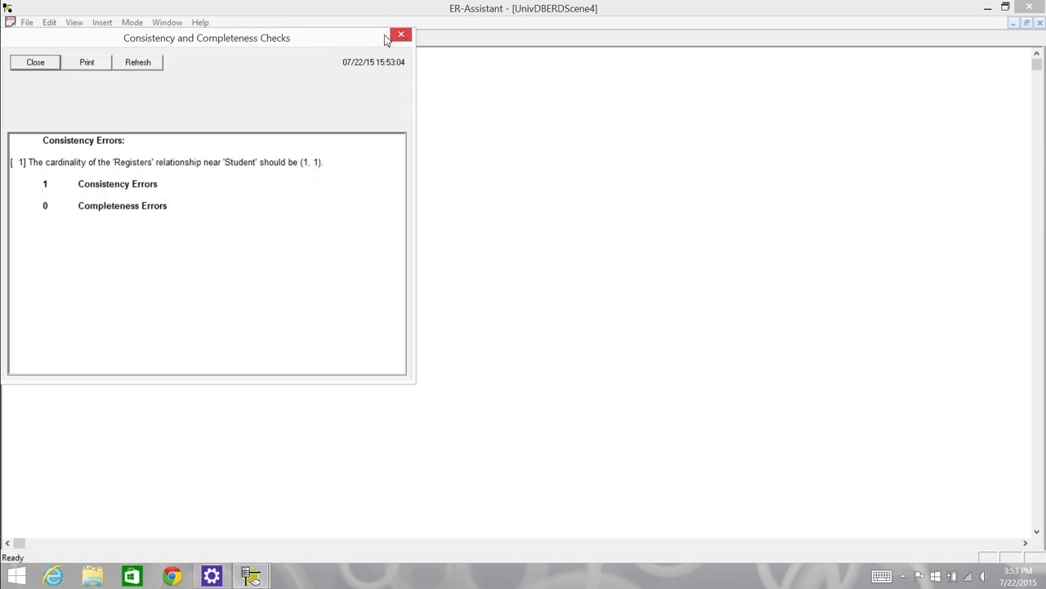
{"action": "left_click", "coordinate": [51, 65]}
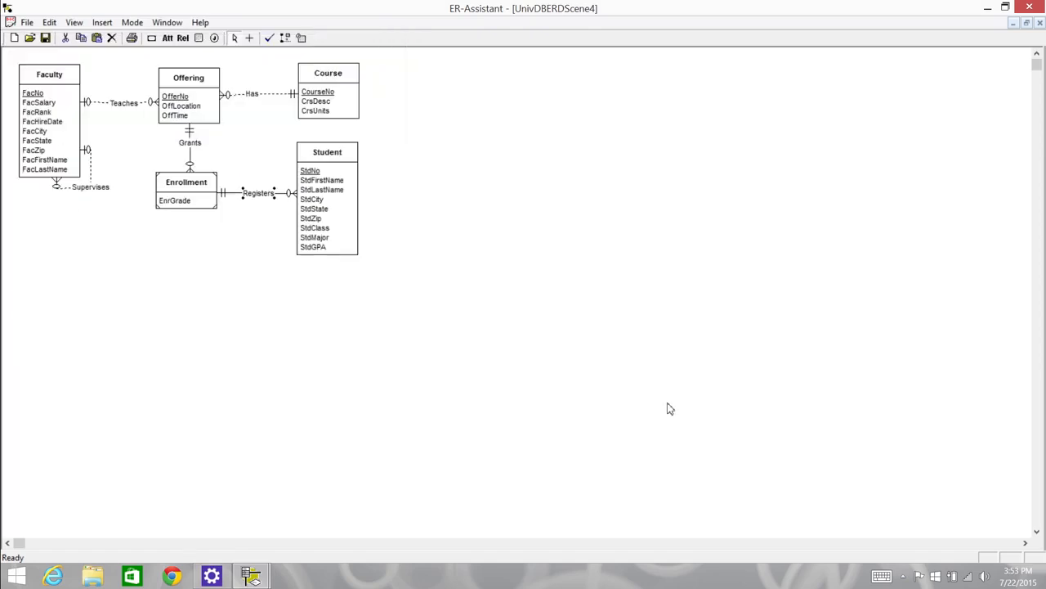